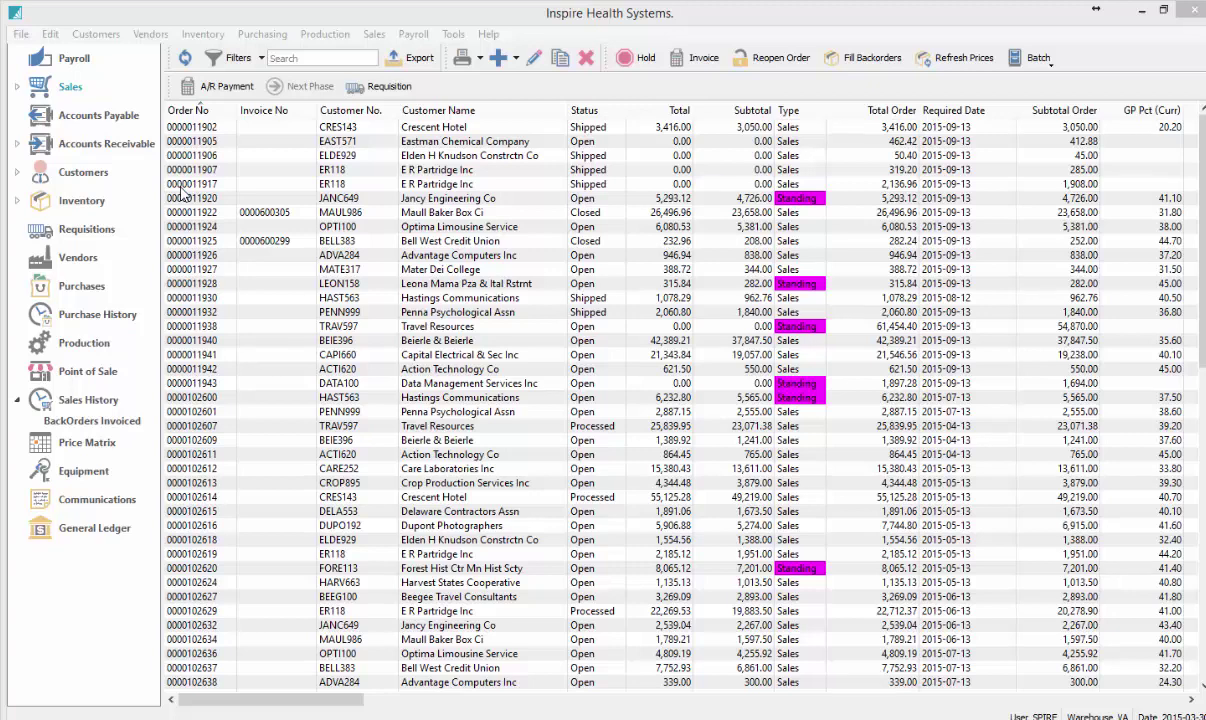
Step: Log in to the Inspire Health Systems company with the account password and dismiss the alerts
left_click(343, 184)
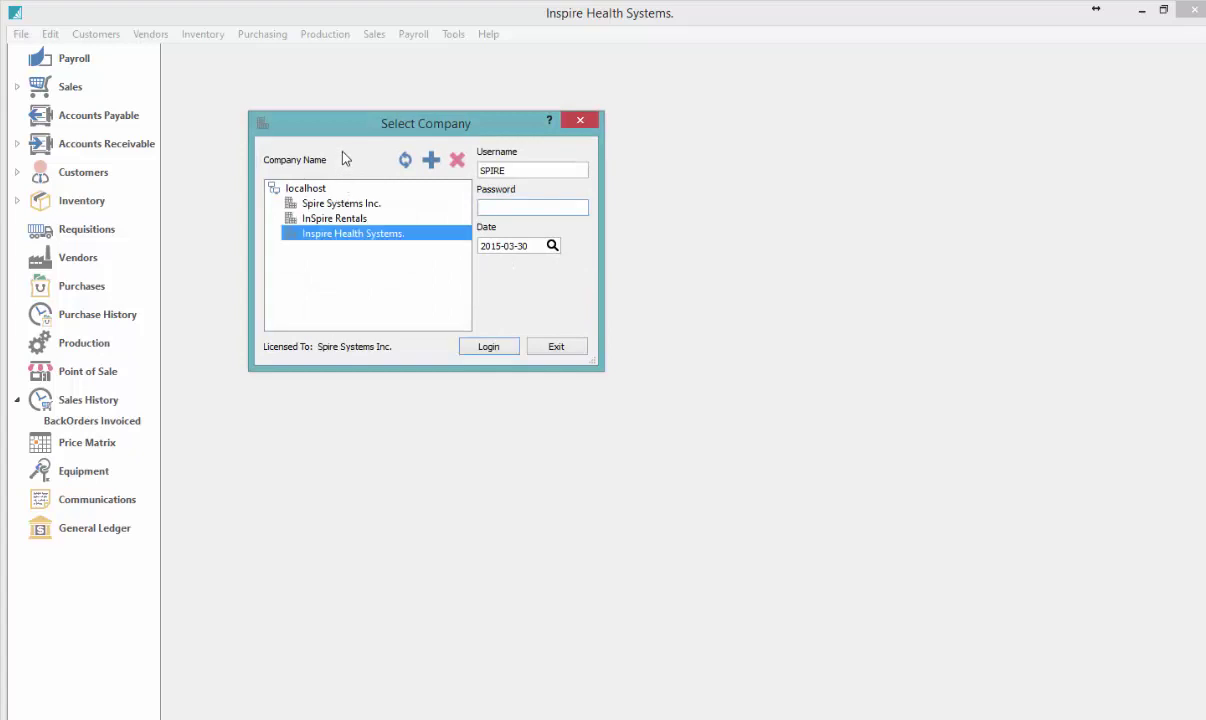
type("••••••")
key("BackSpace")
left_click(487, 347)
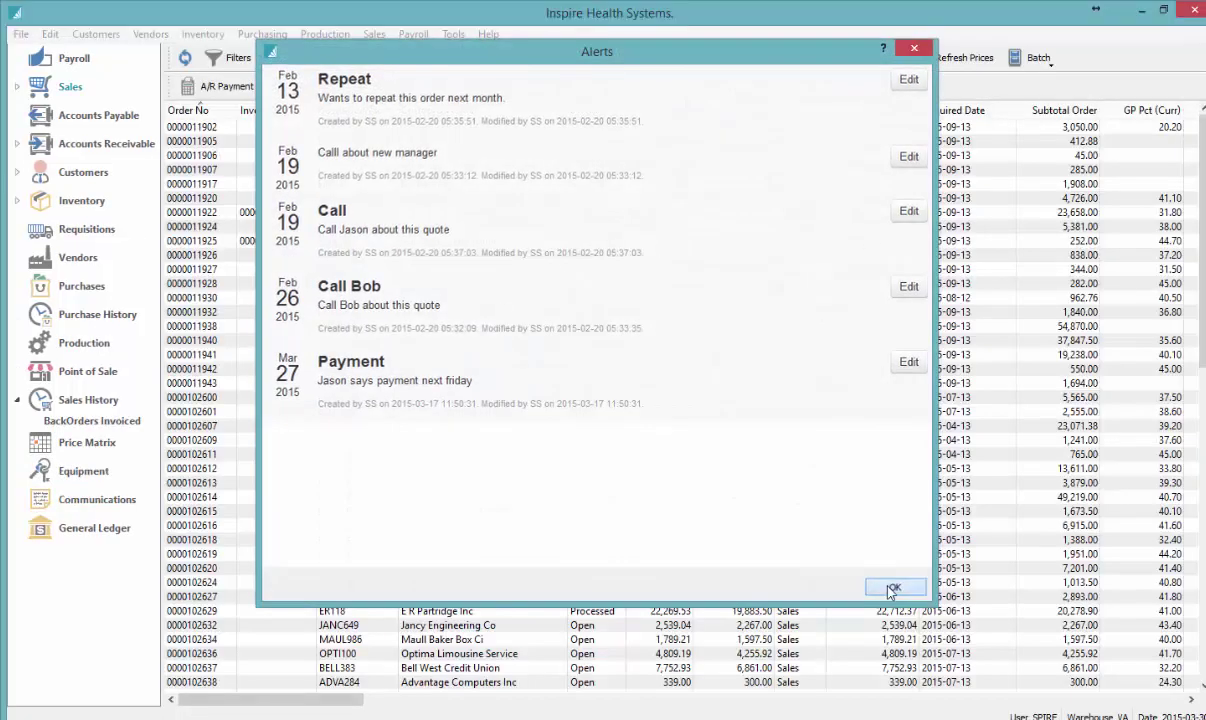
left_click(890, 586)
Step: Open the change-location settings and accept VA (Inspire Health Systems) as the warehouse
left_click(453, 213)
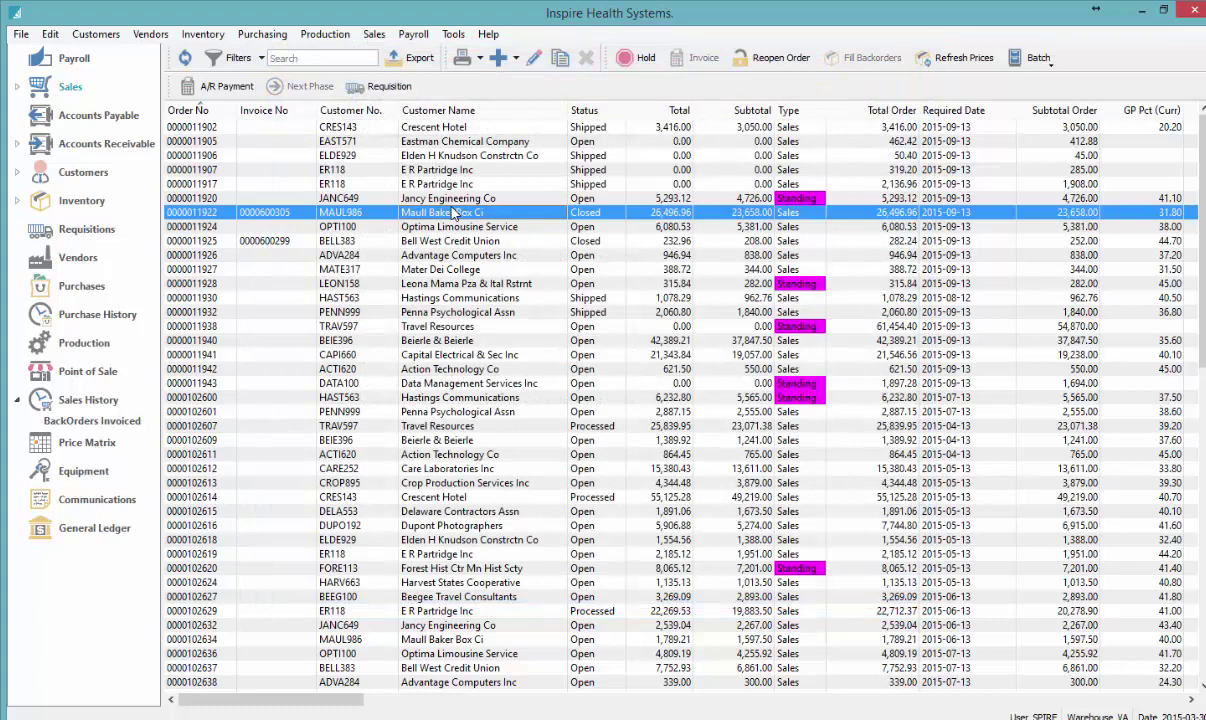
key("ctrl+l")
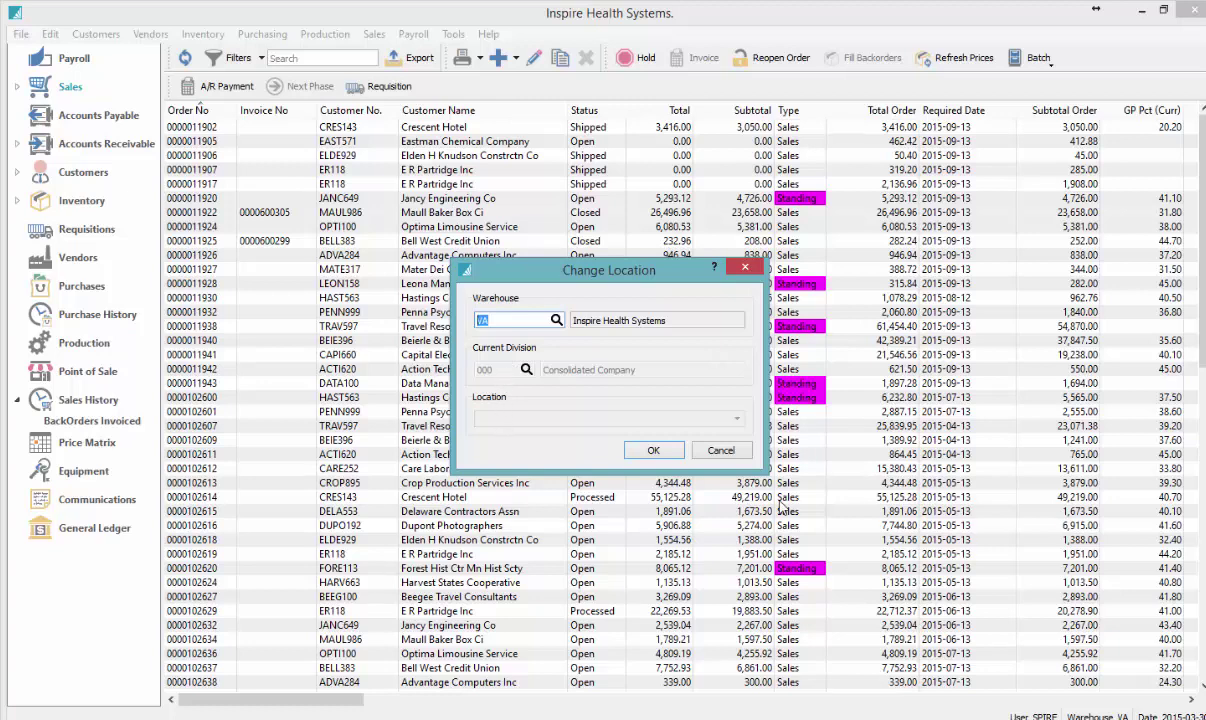
left_click(640, 452)
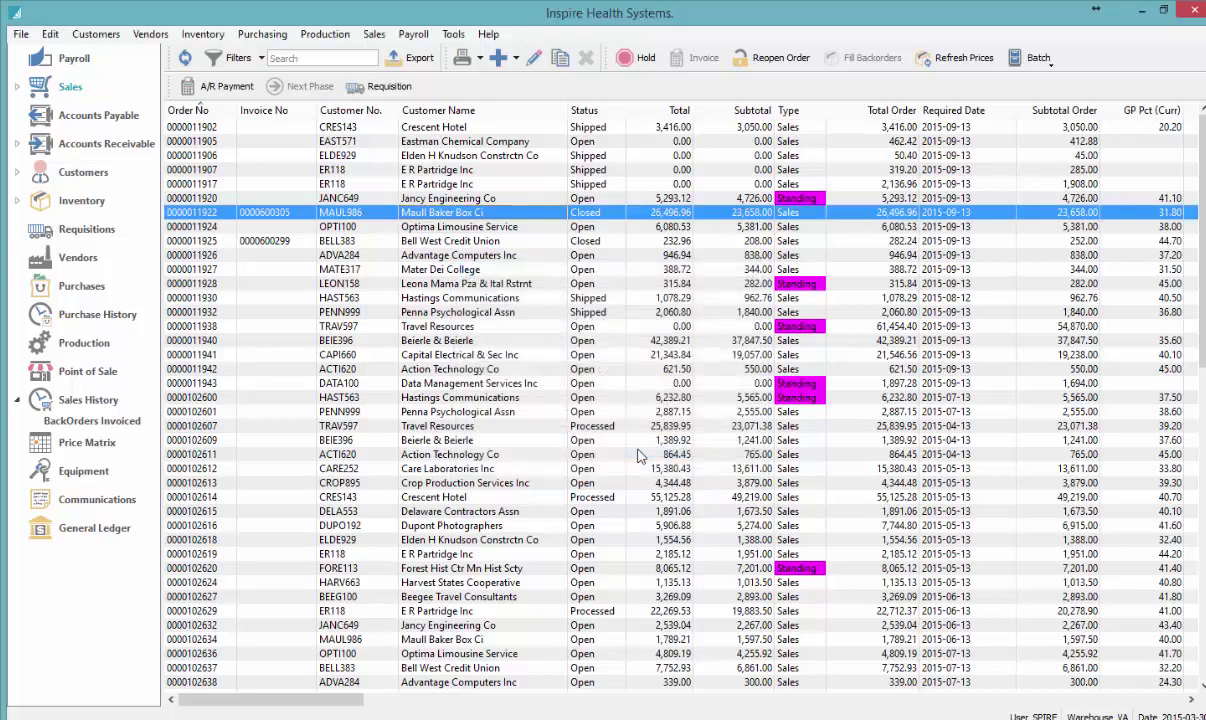
Step: Create a new sales order from the Sales list
key("alt")
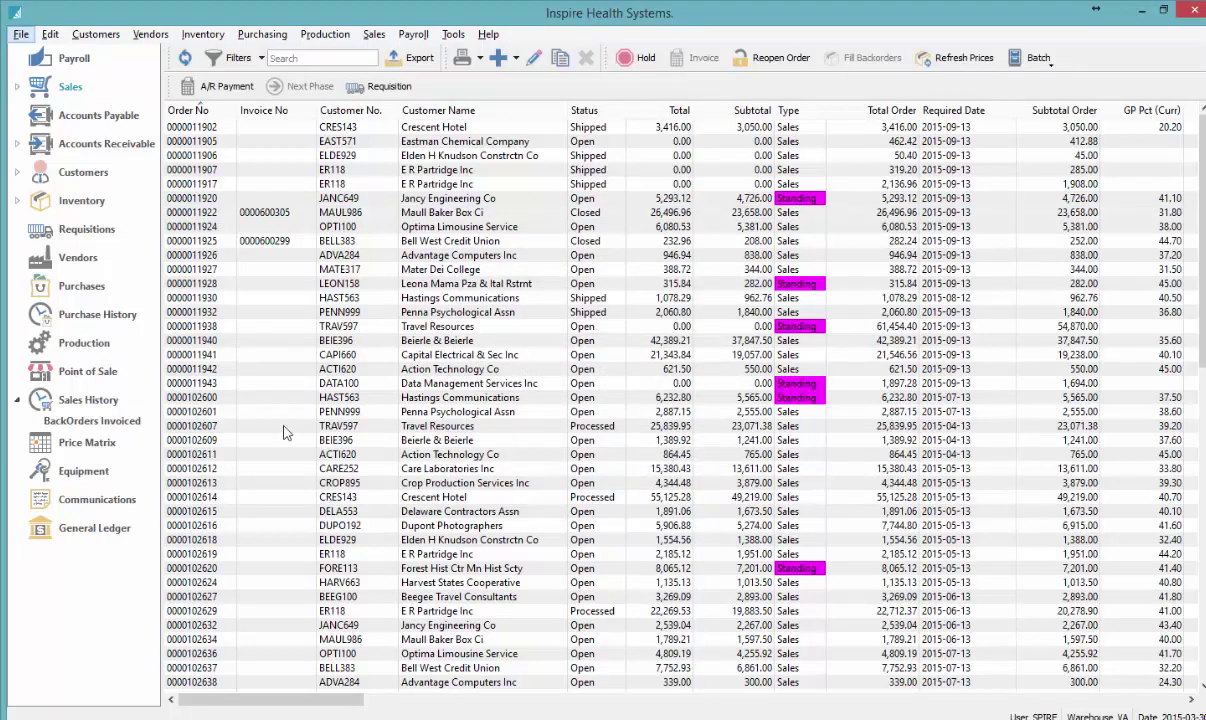
left_click(67, 82)
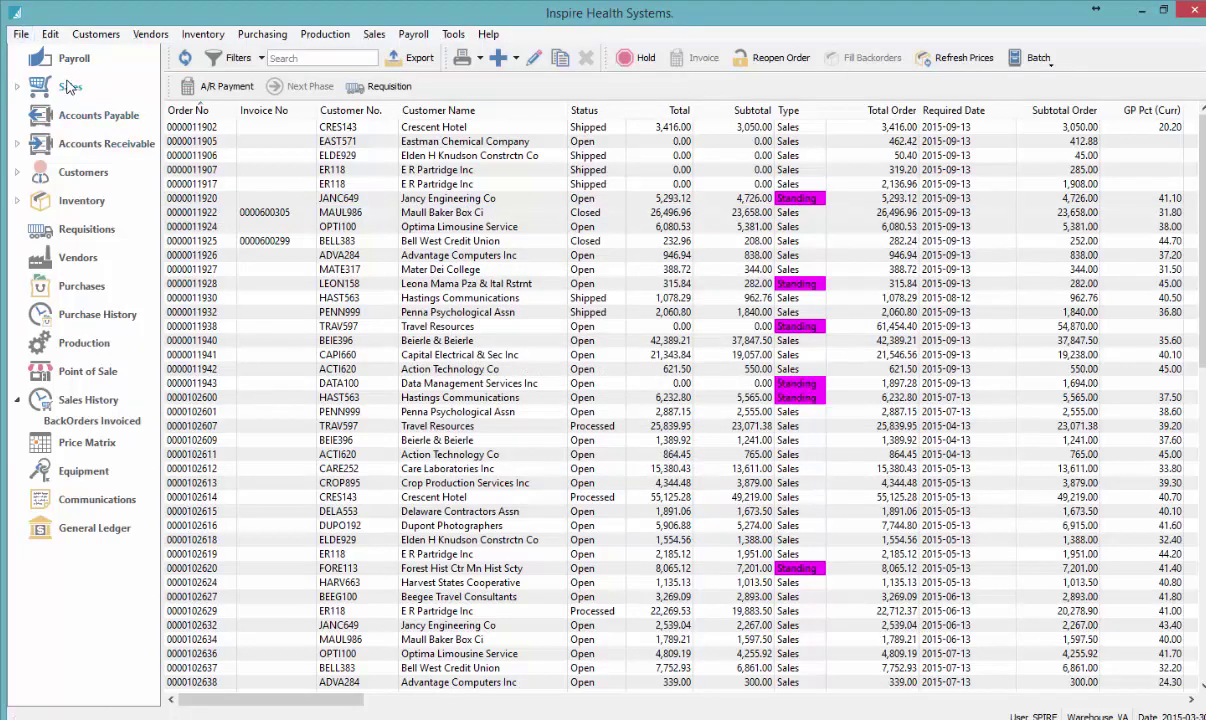
left_click(508, 58)
left_click(503, 59)
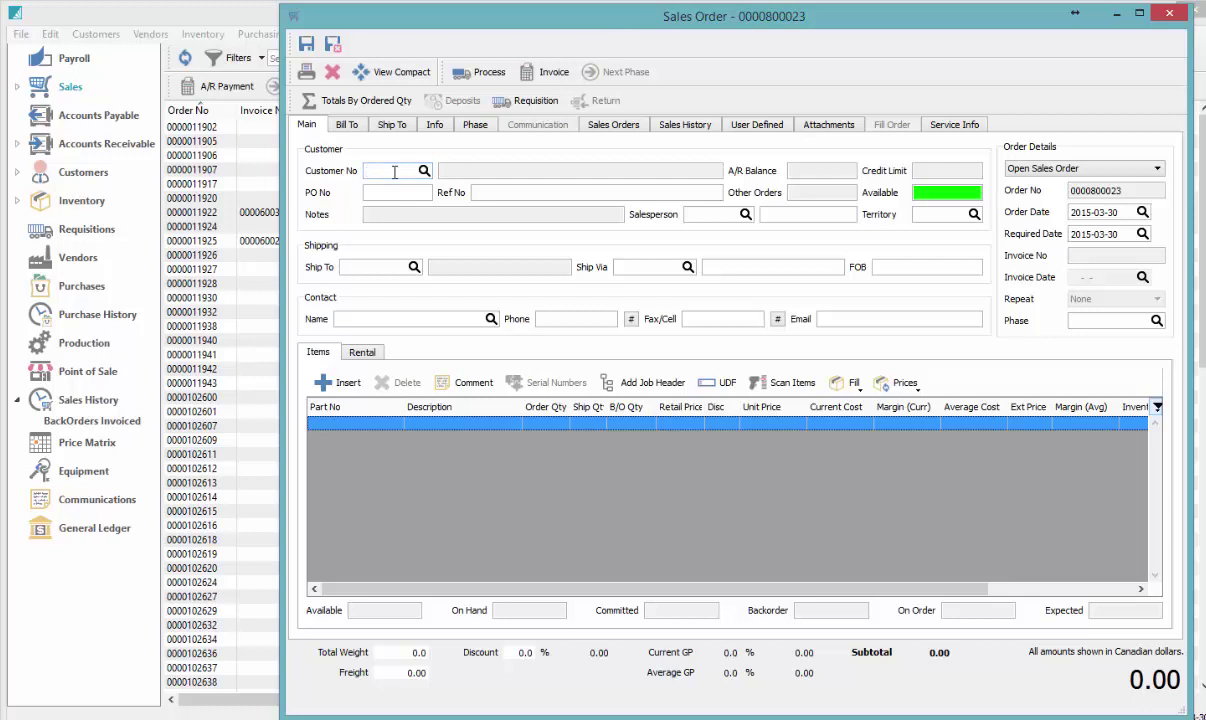
Step: Search the customers for TORONTO from the order's customer number field, browse the matches and close the list without choosing one
type("TORONT")
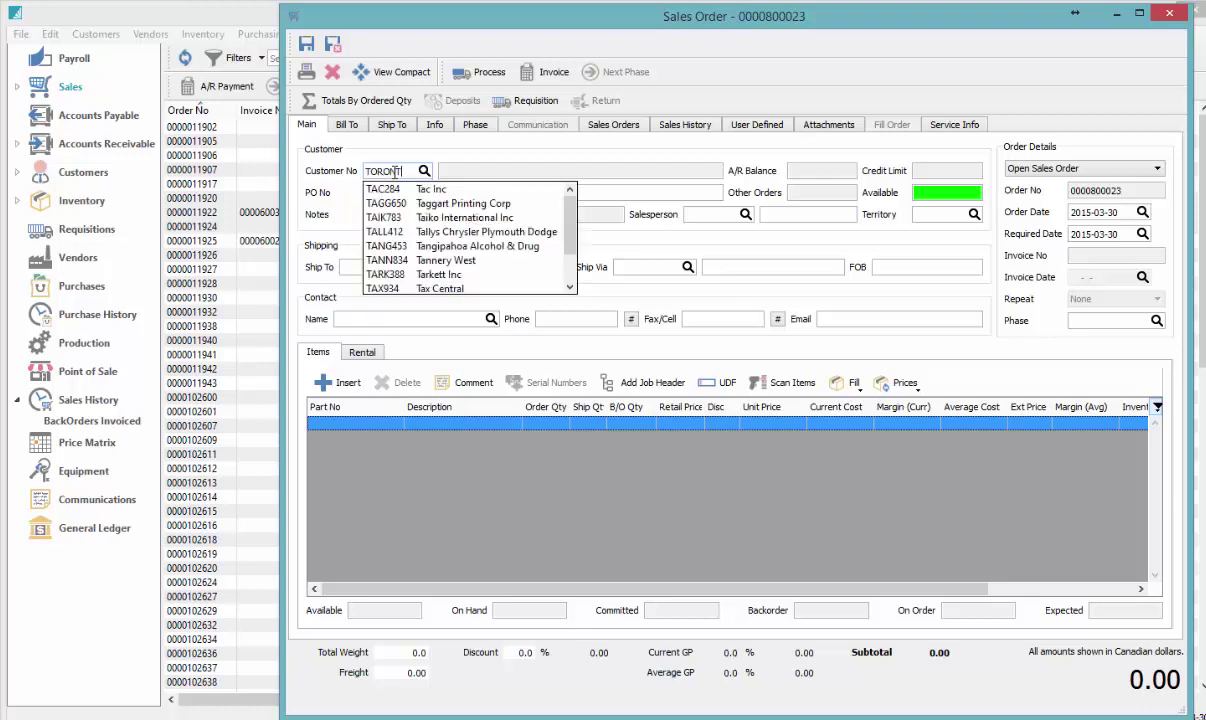
type("O")
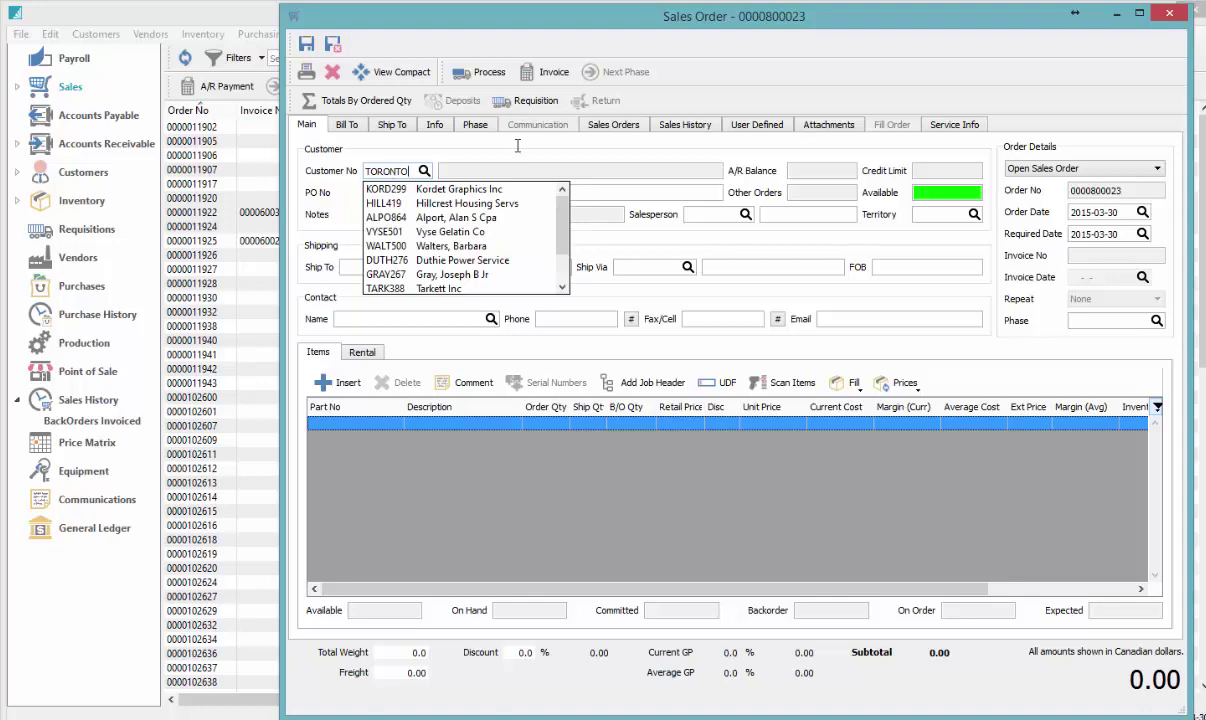
key("Return")
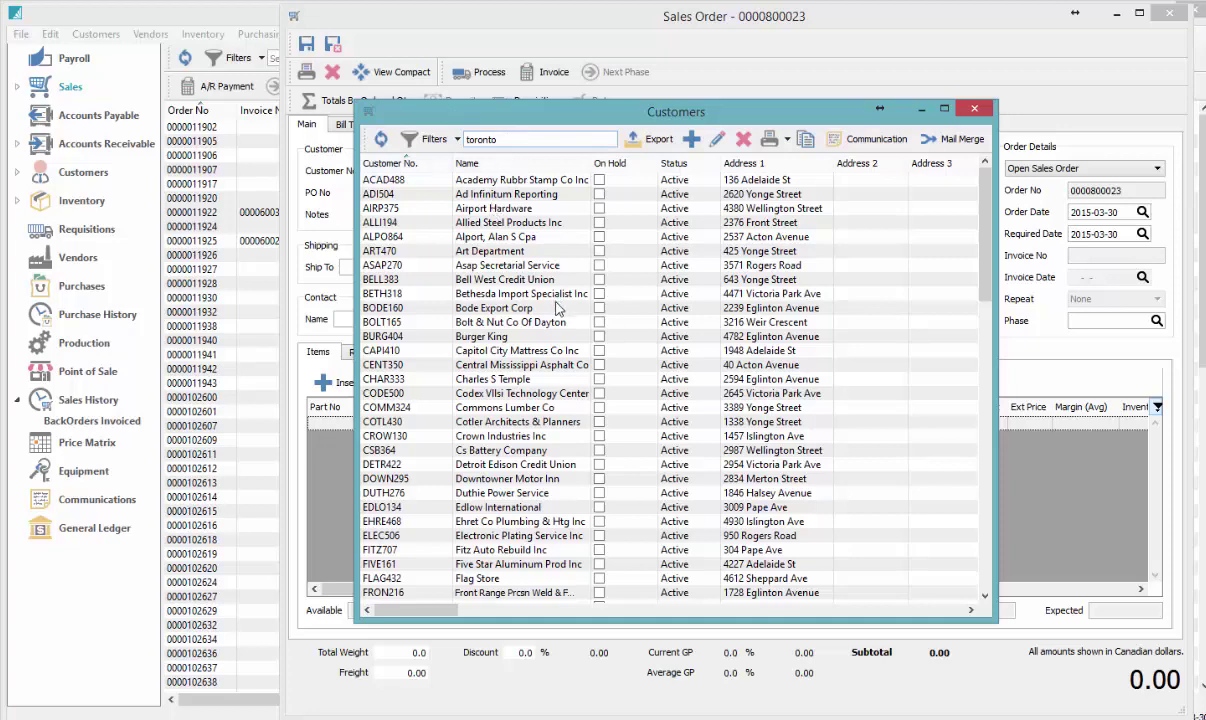
scroll(526, 290, "down", 5)
scroll(530, 320, "up", 5)
left_click(975, 110)
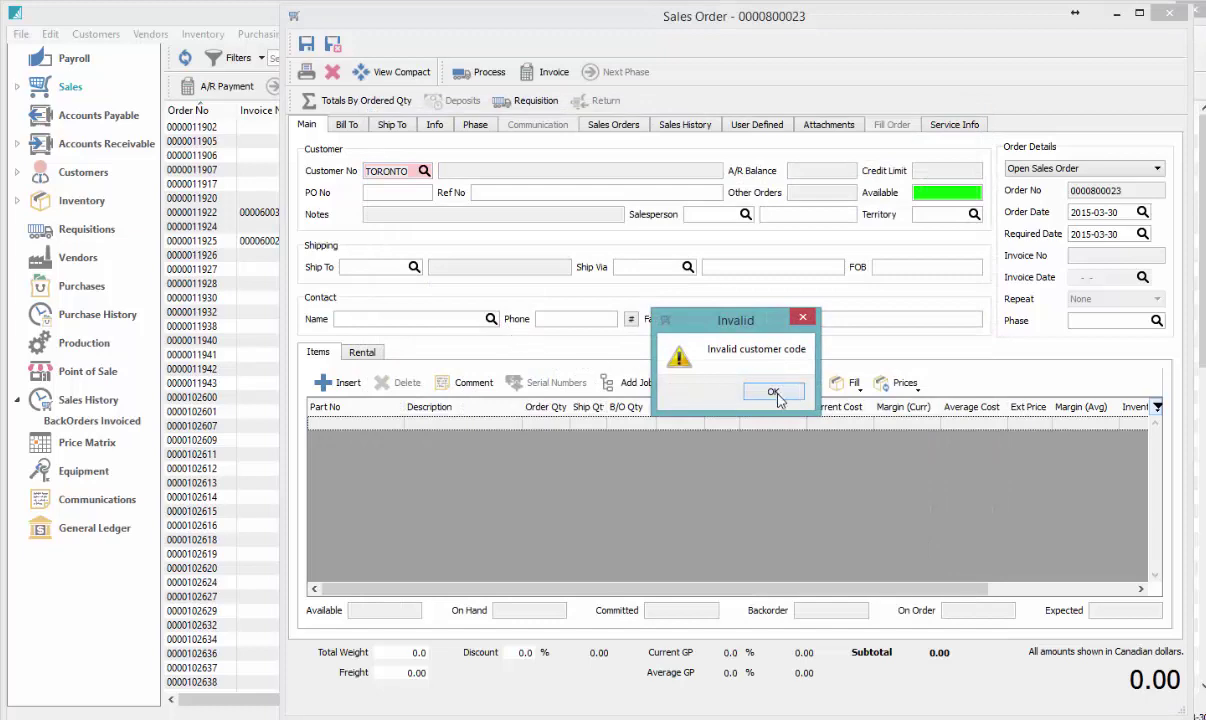
left_click(772, 391)
Step: Set the order's customer to A Air Conditioning Contractor, search the VA inventory for BAR and close the part list
left_click(425, 171)
double_click(498, 251)
left_click(381, 424)
type("VA ] ")
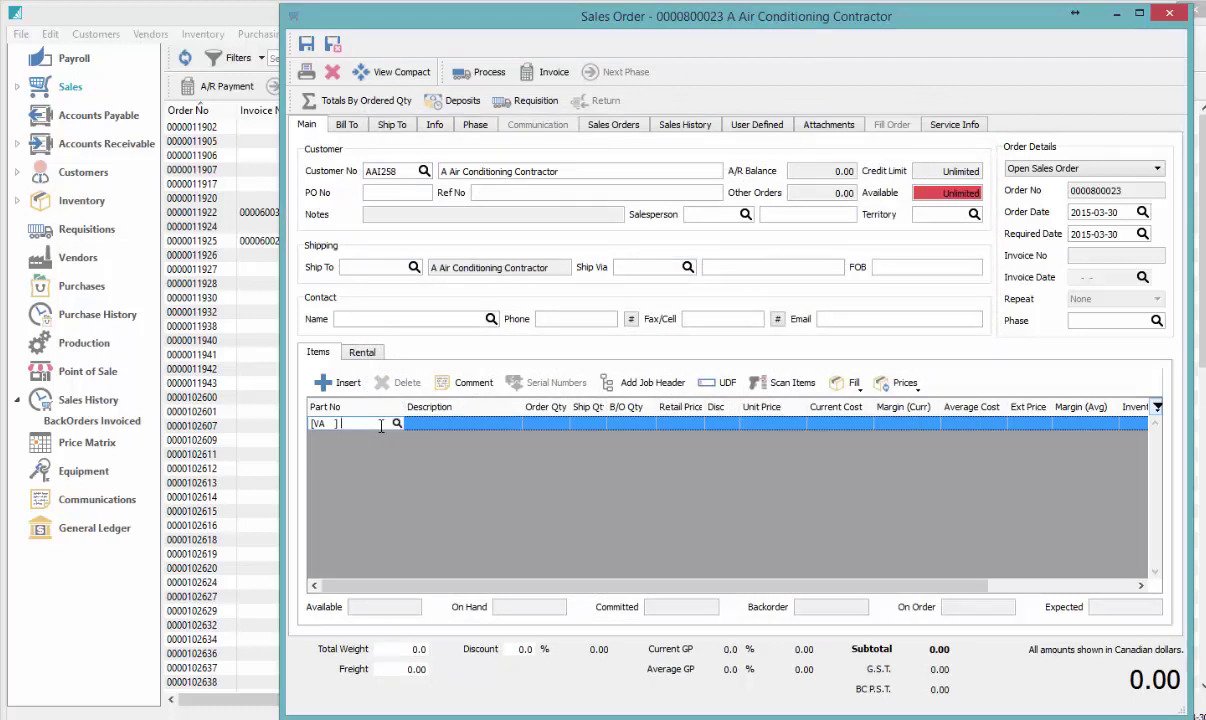
type("BAR")
key("Return")
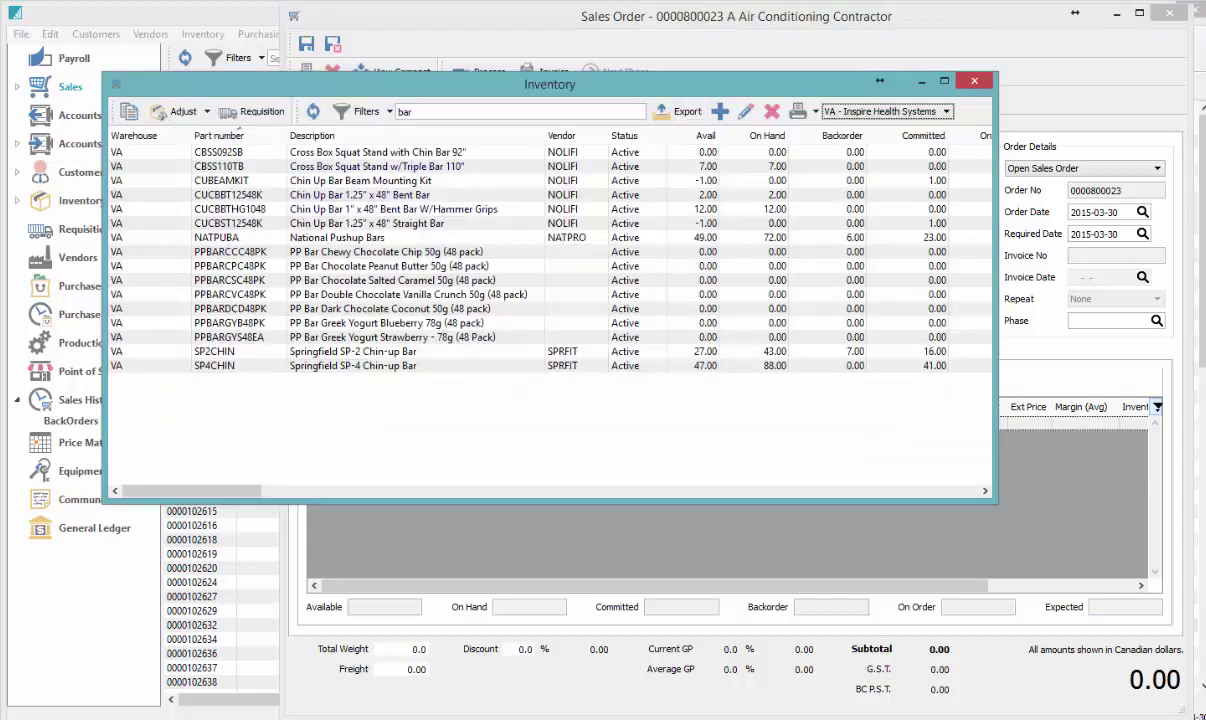
left_click(446, 116)
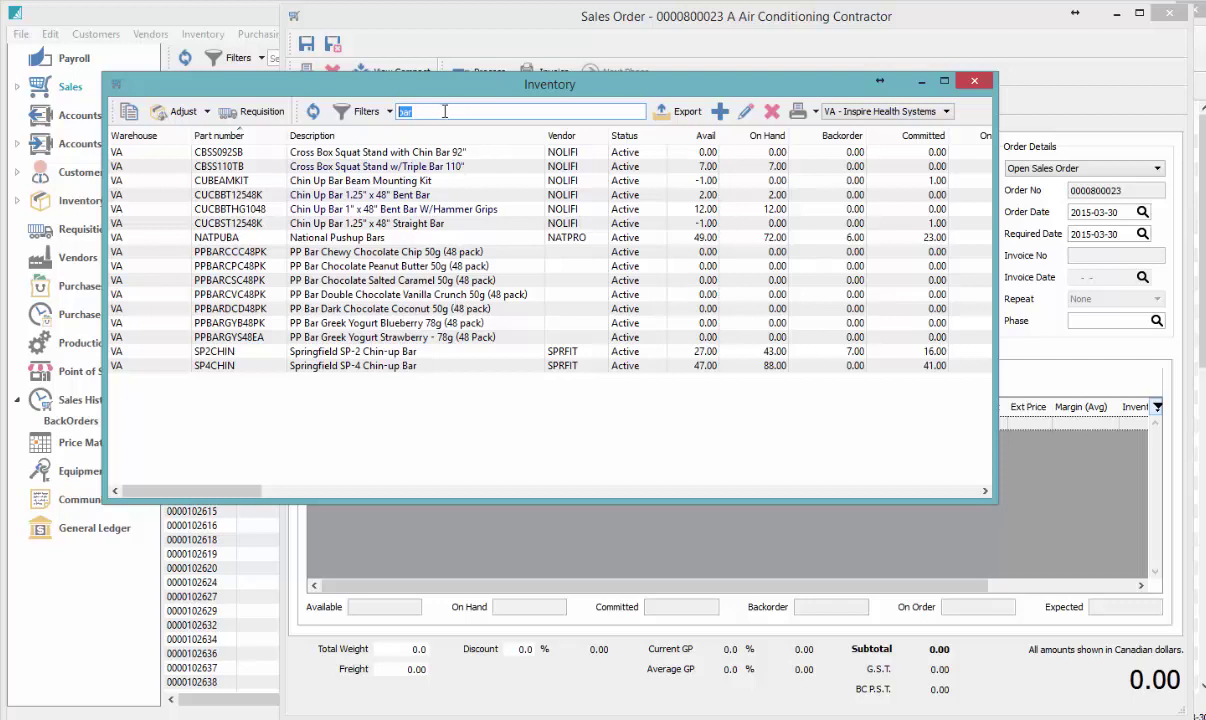
left_click(977, 84)
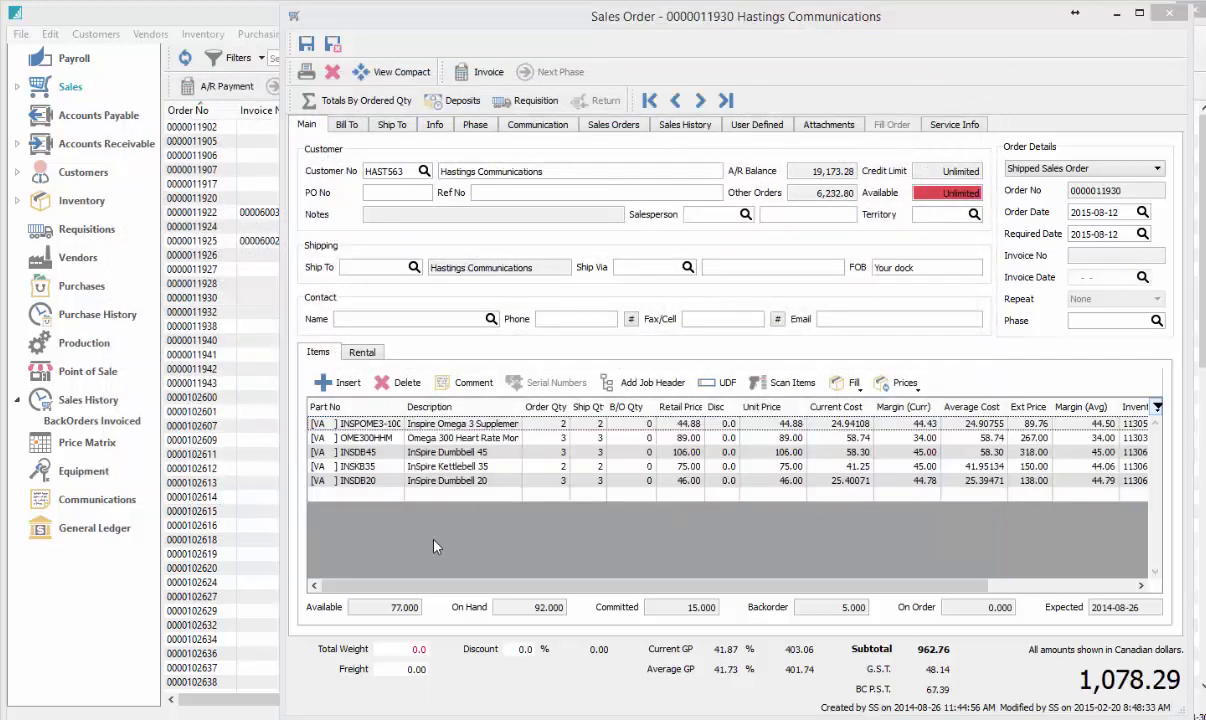
Step: Open the sales history from the Hastings Communications order and check it with and without the Order Items Only filter
left_click(355, 423)
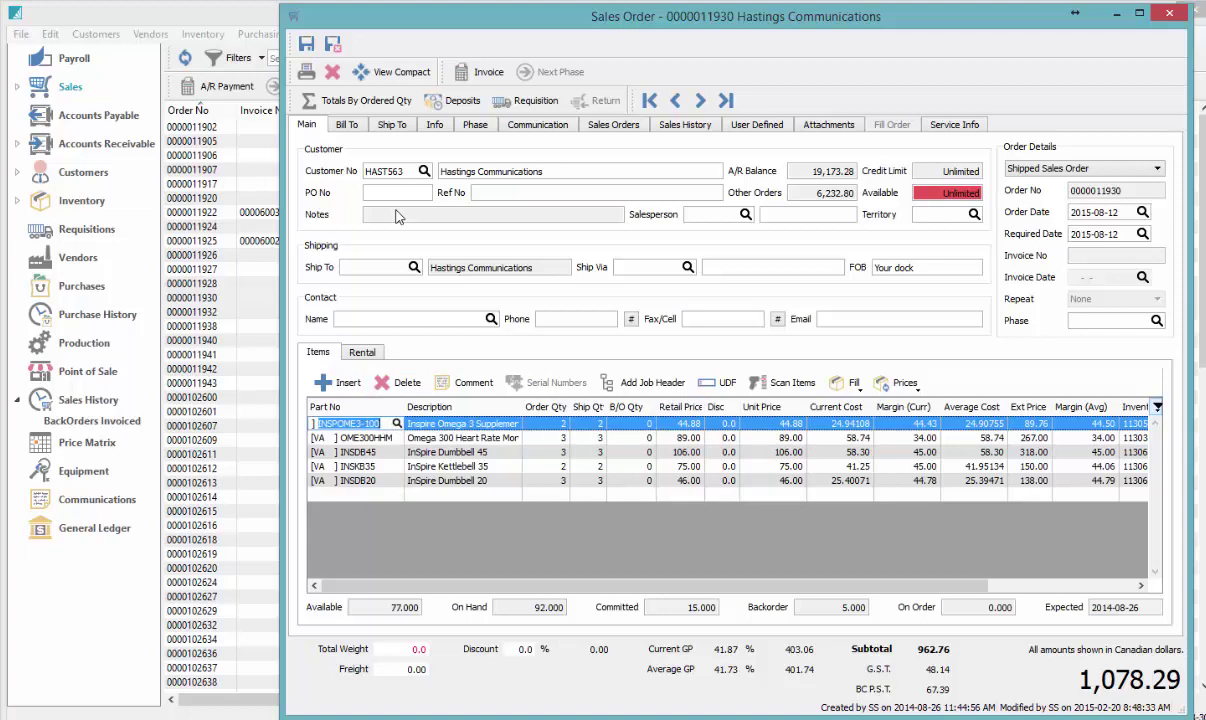
key("ctrl+h")
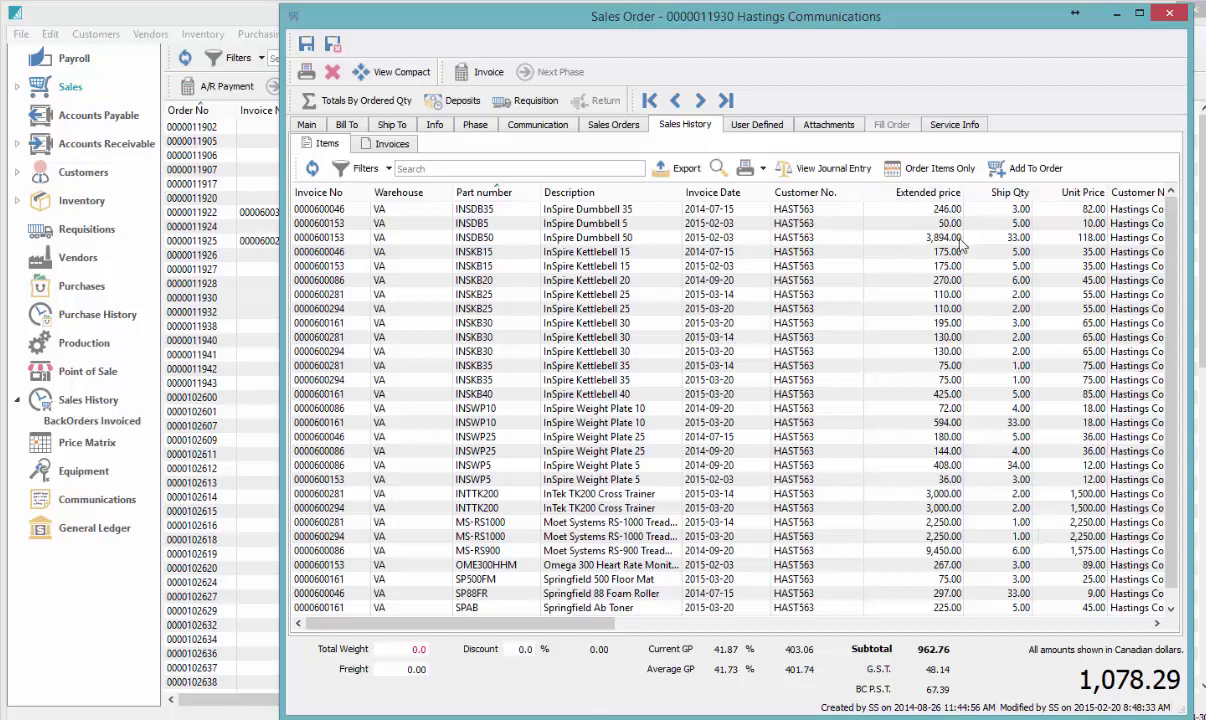
left_click(936, 172)
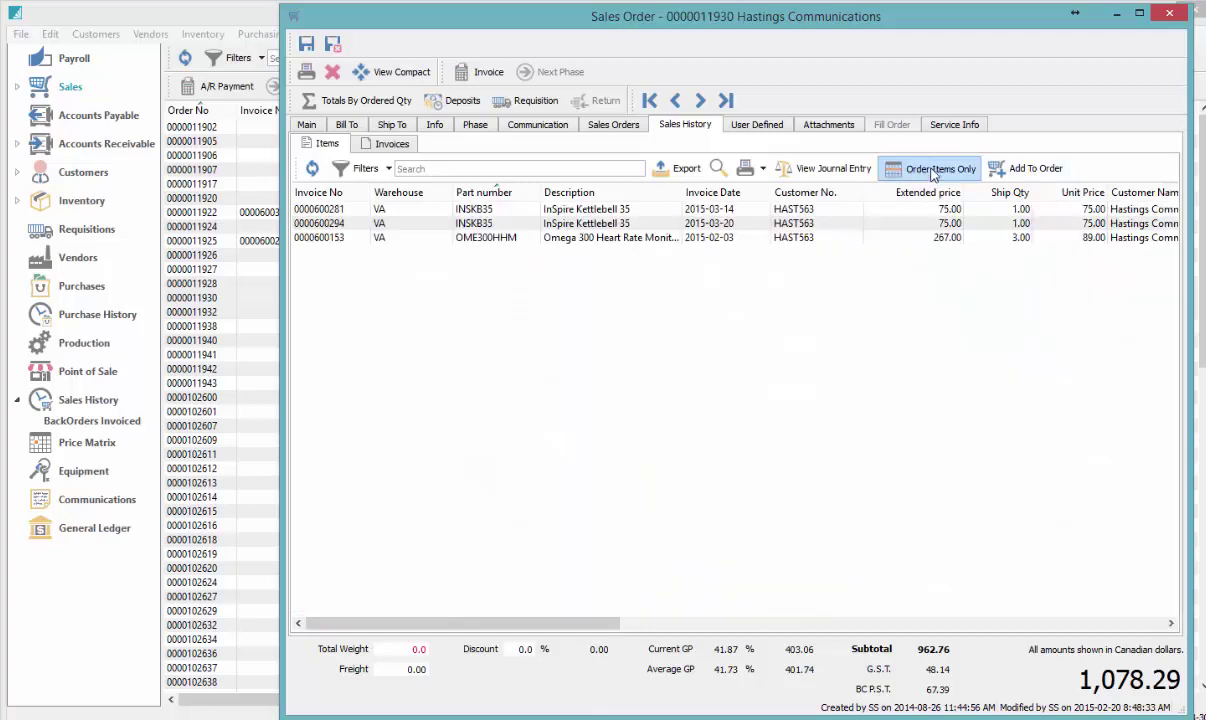
left_click(933, 172)
Step: View the customer's past invoices, check the history for this order's items only and return to the main order details
left_click(392, 145)
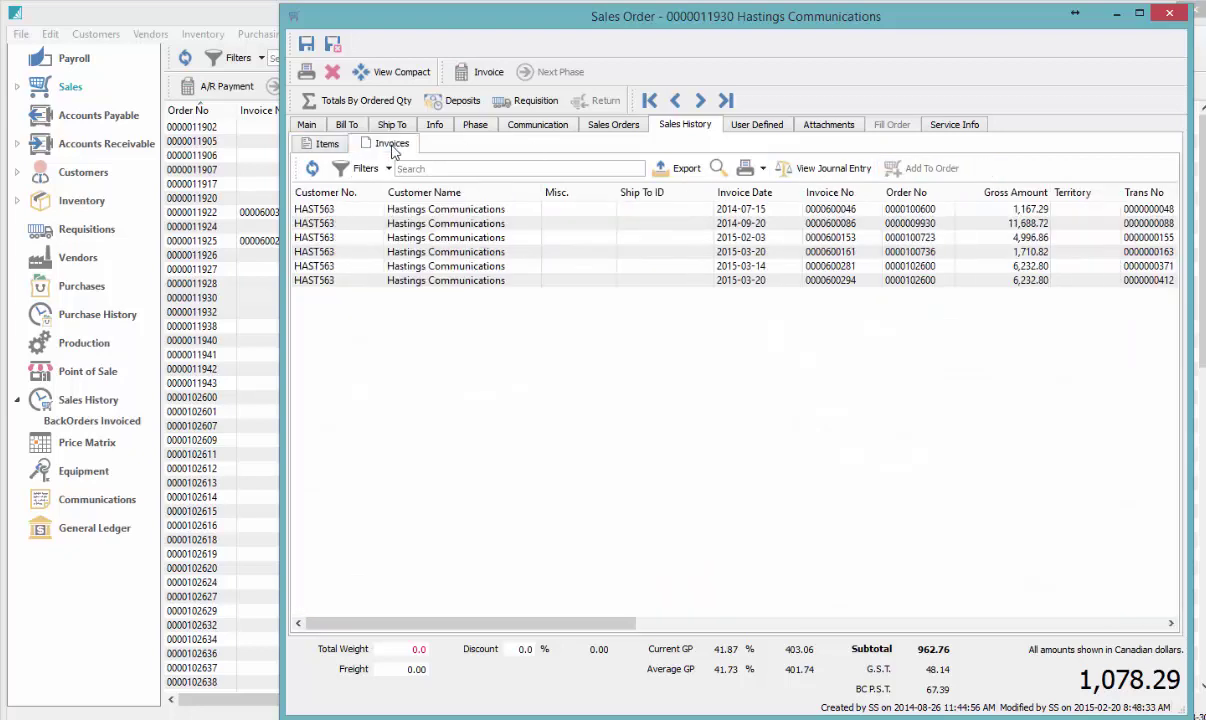
left_click(328, 144)
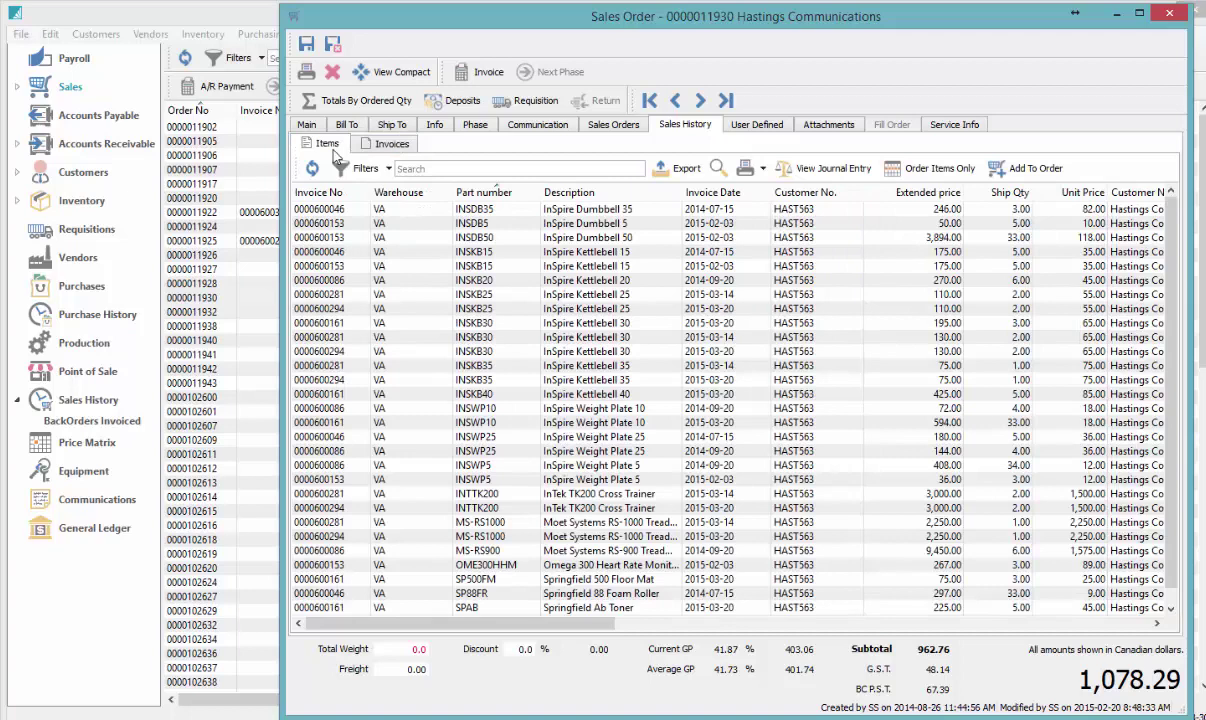
left_click(929, 168)
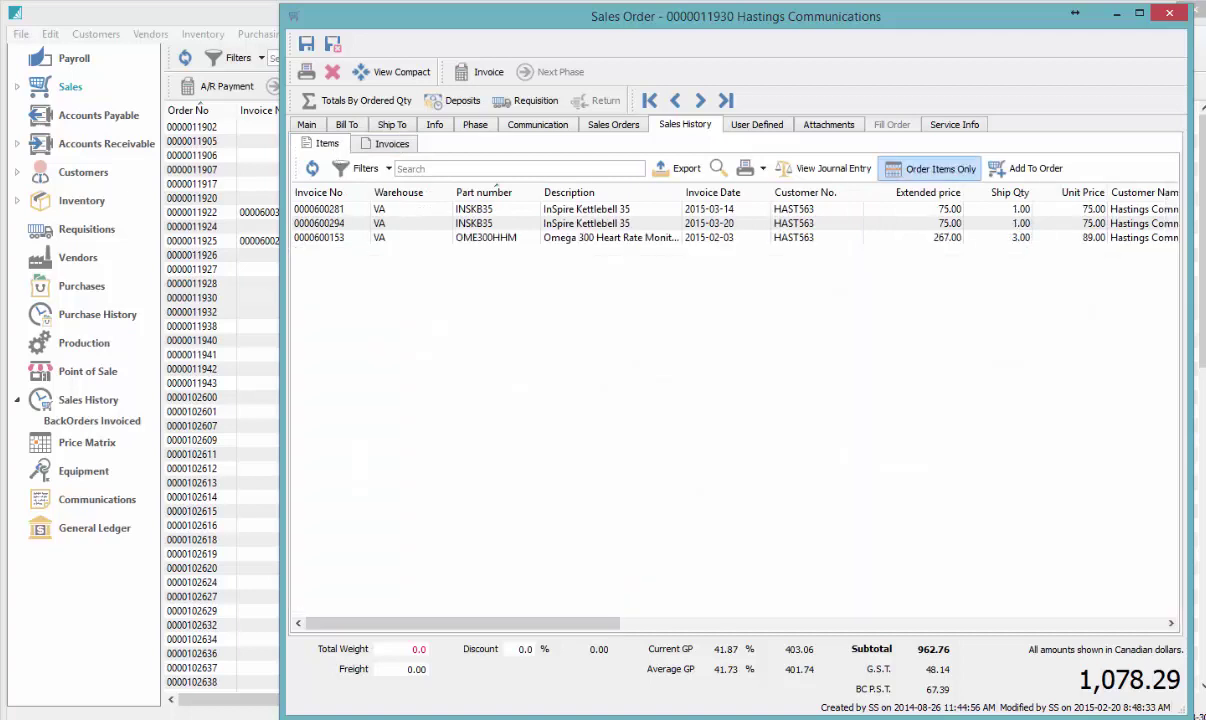
left_click(307, 125)
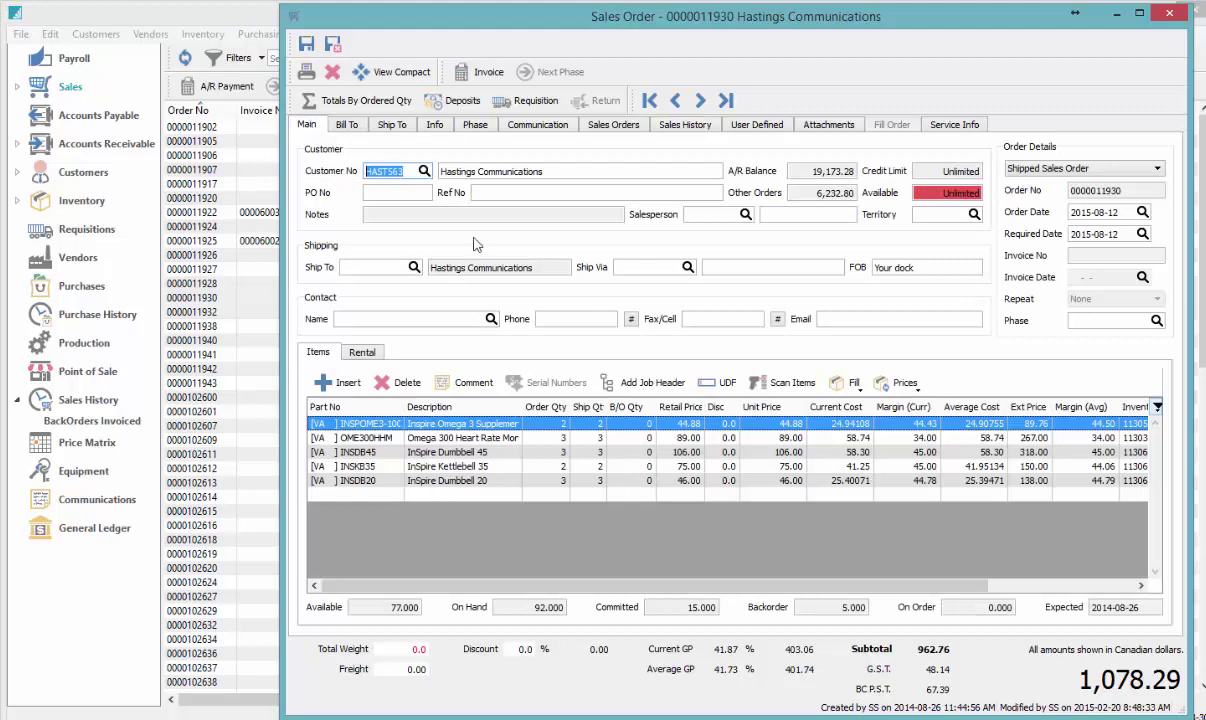
Step: Clear the Hastings Communications order in progress and set A & L Business Services as the customer of the blank sales order
key("Escape")
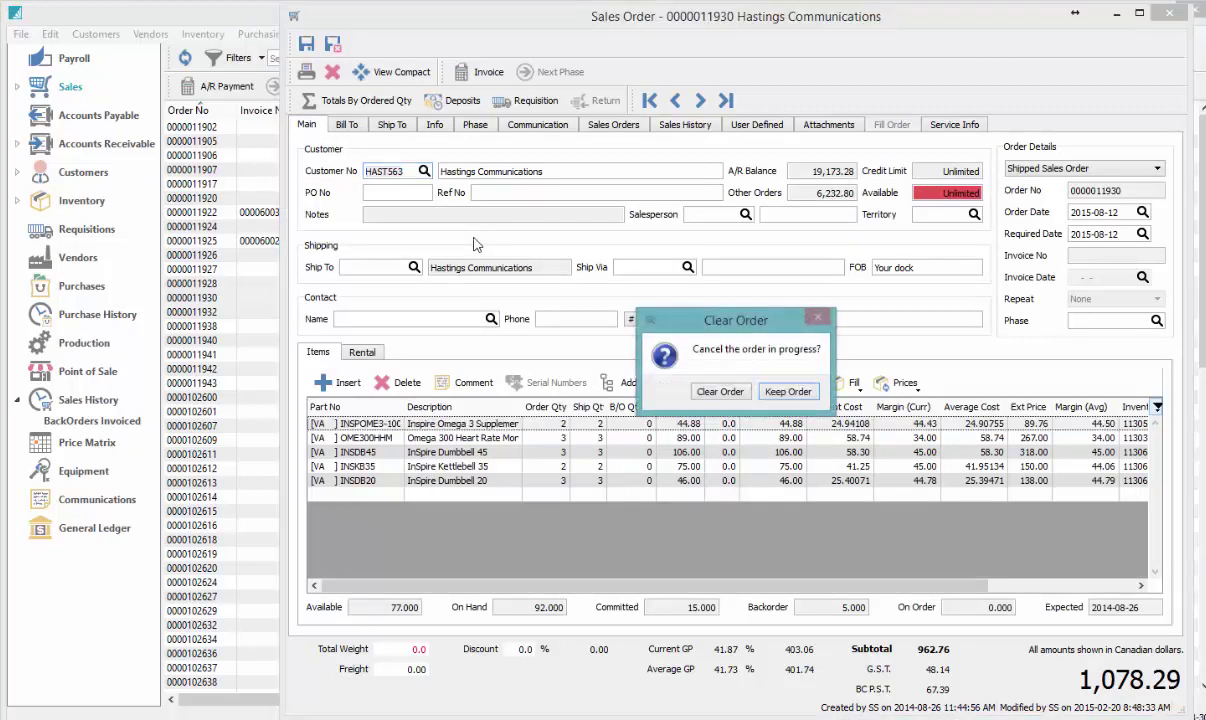
left_click(705, 391)
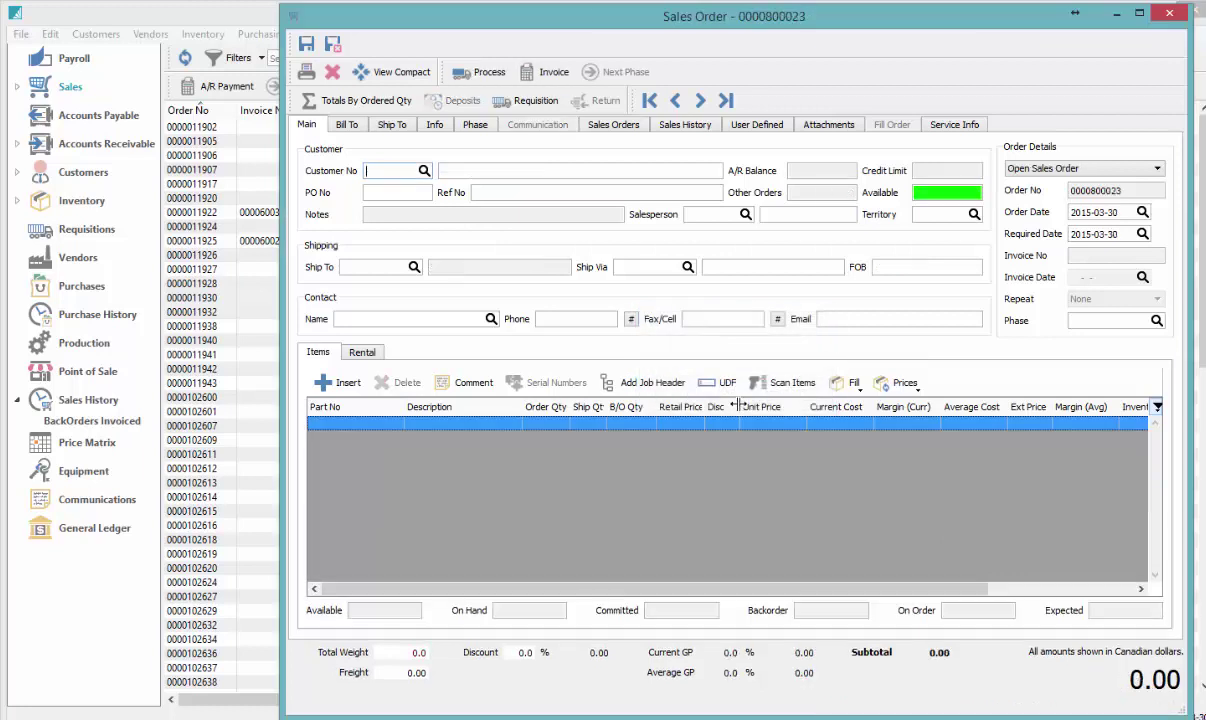
left_click(393, 171)
type("A")
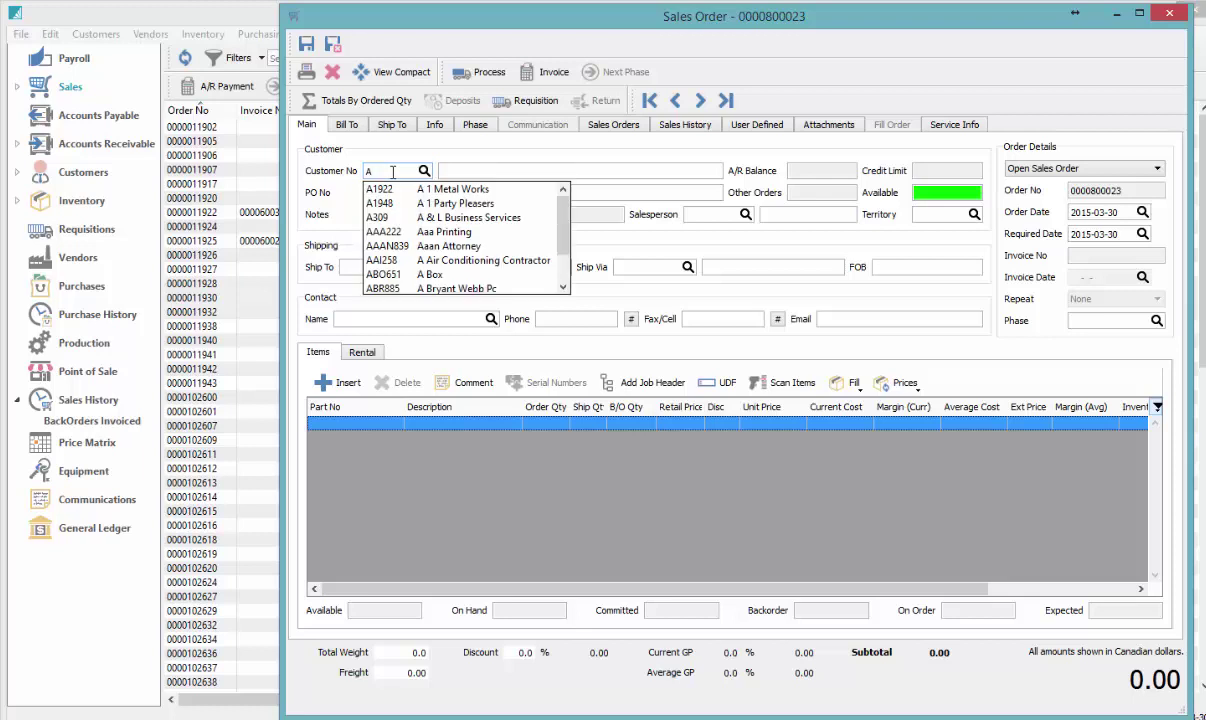
left_click(398, 219)
key("Tab")
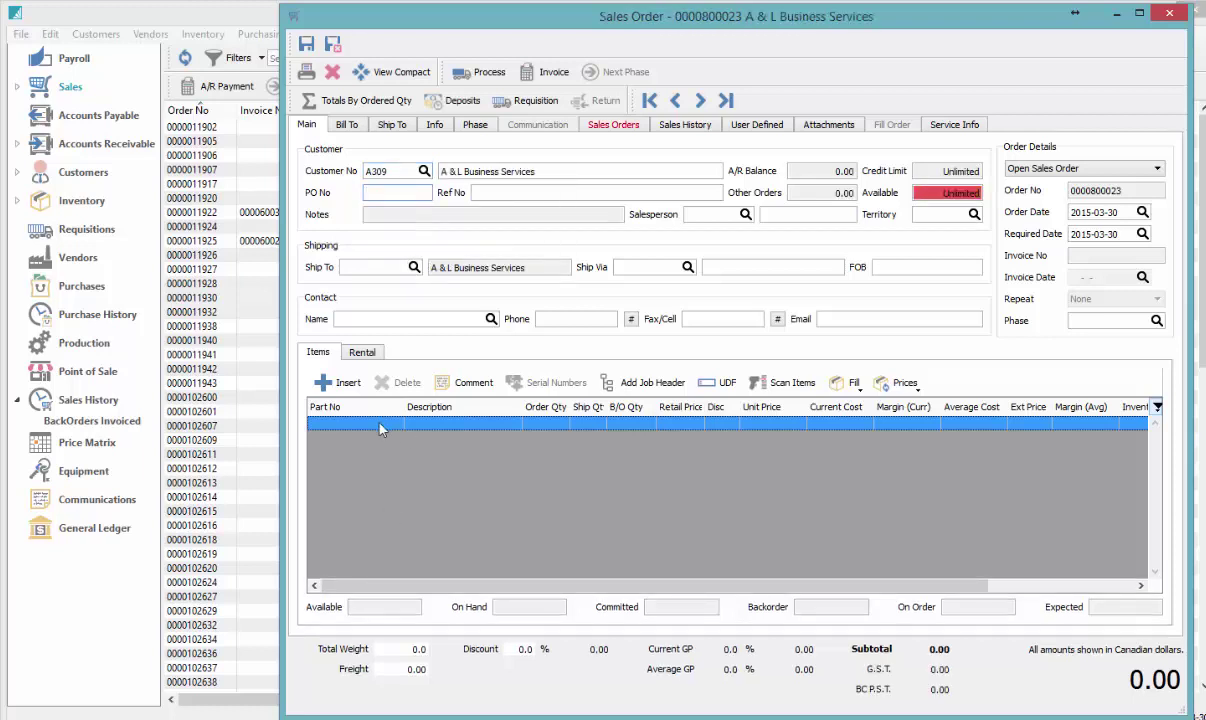
Step: Add the Chin Up Bar 1.25" x 48" Straight Bar from the VA inventory as an order item and set its ship quantity to 1
left_click(380, 427)
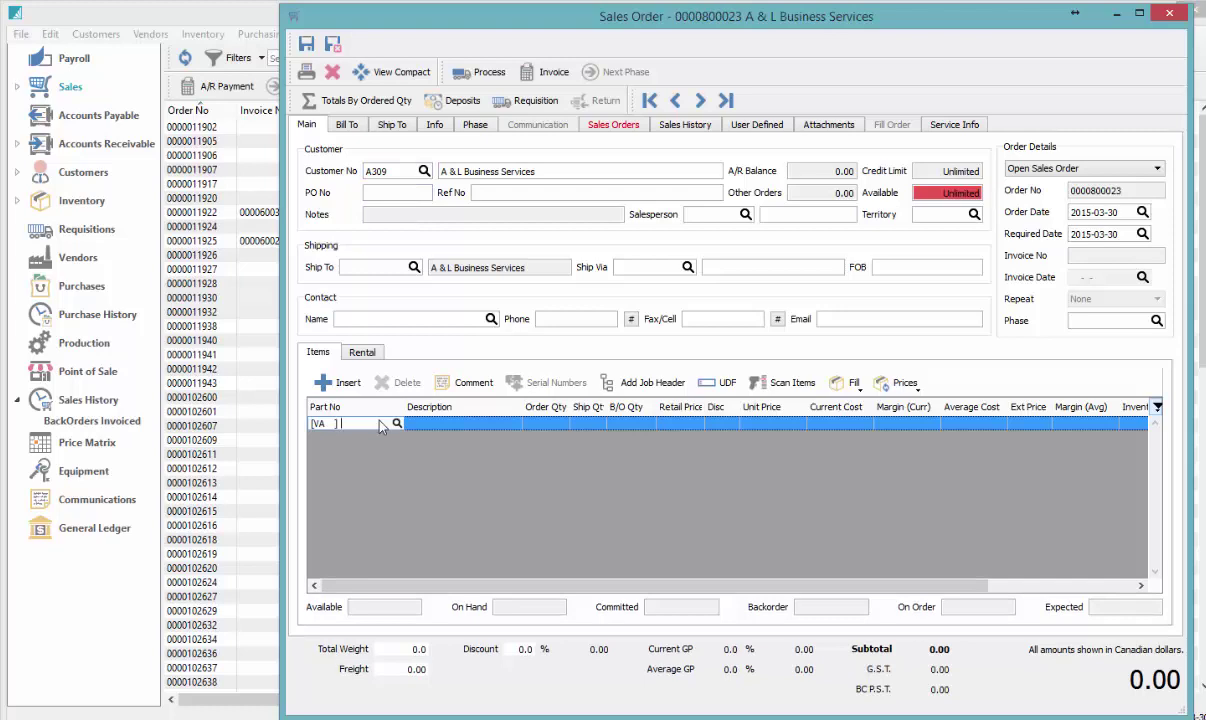
left_click(397, 424)
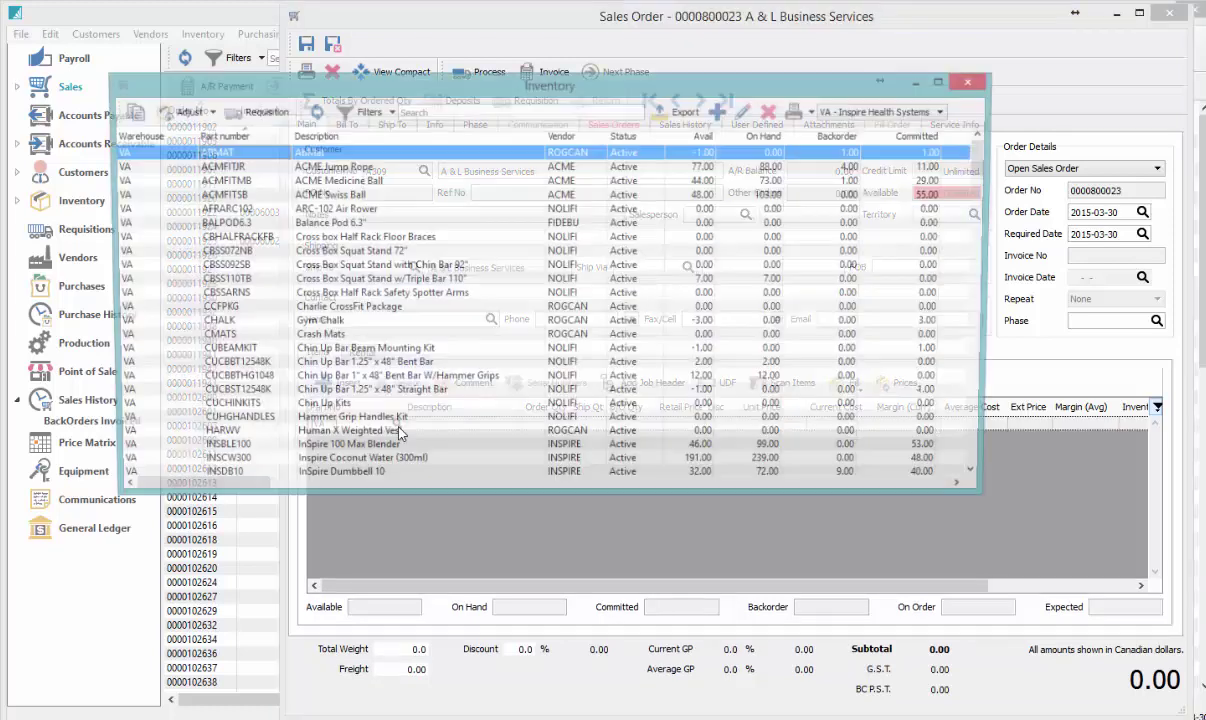
double_click(600, 439)
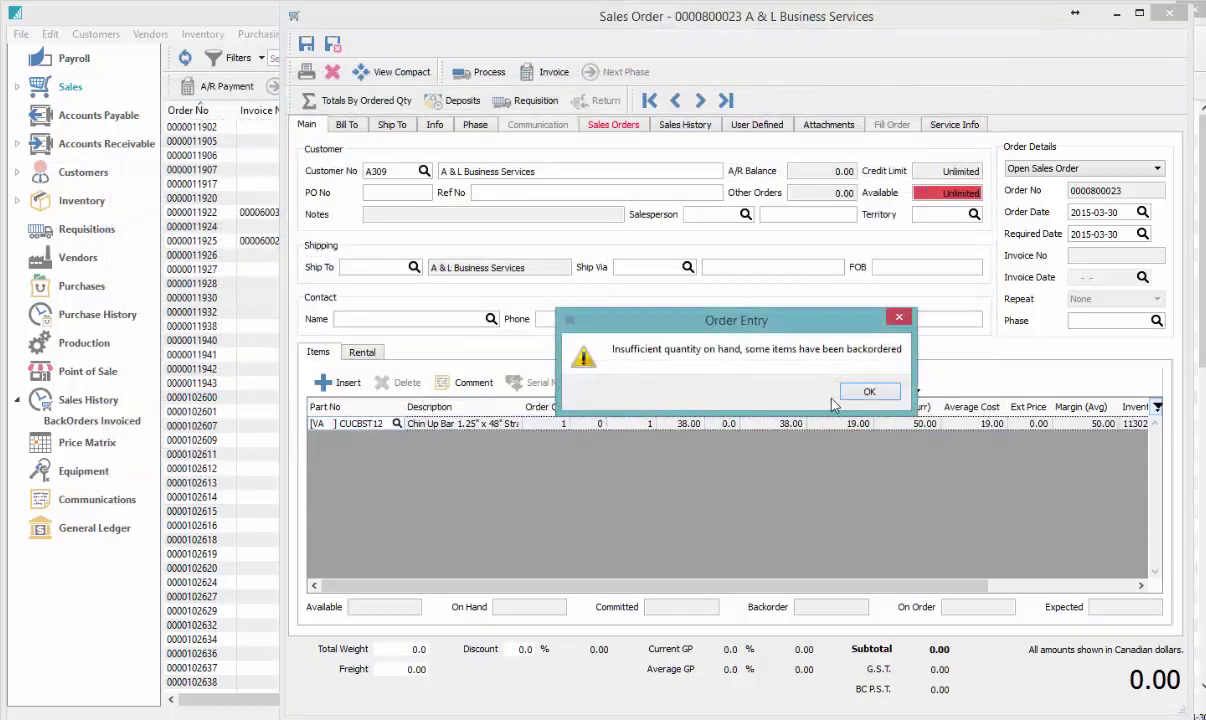
key("Return")
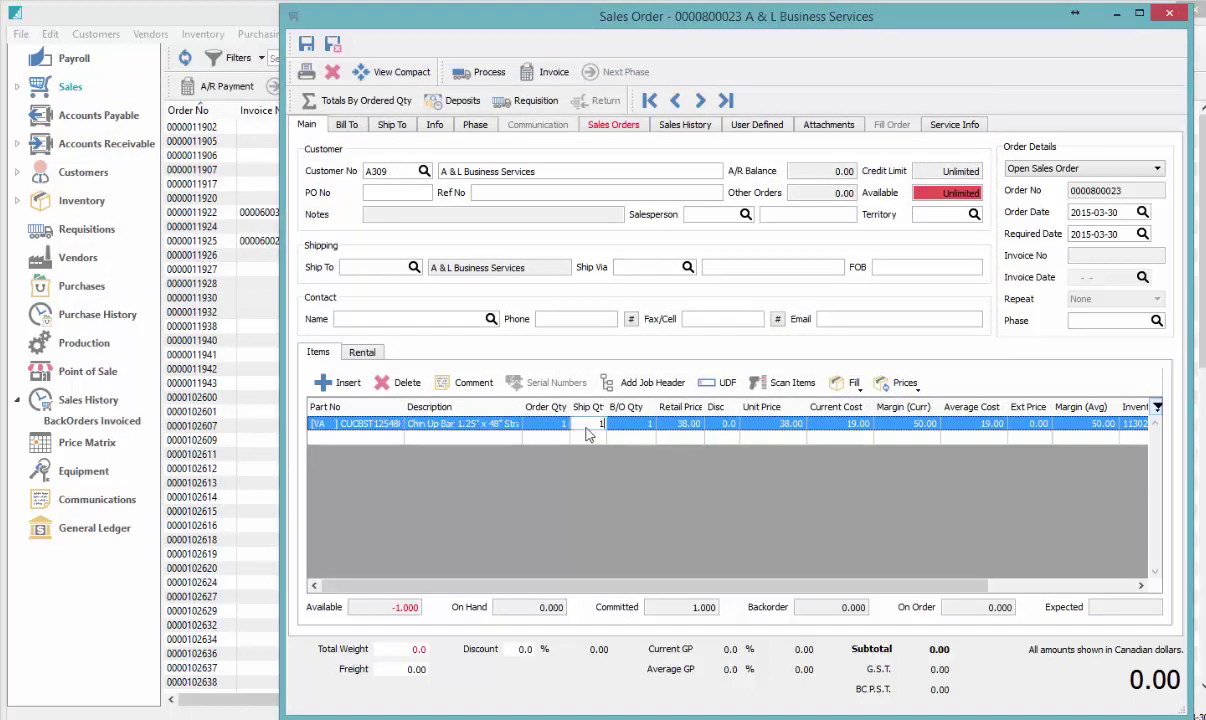
type("1")
key("Tab")
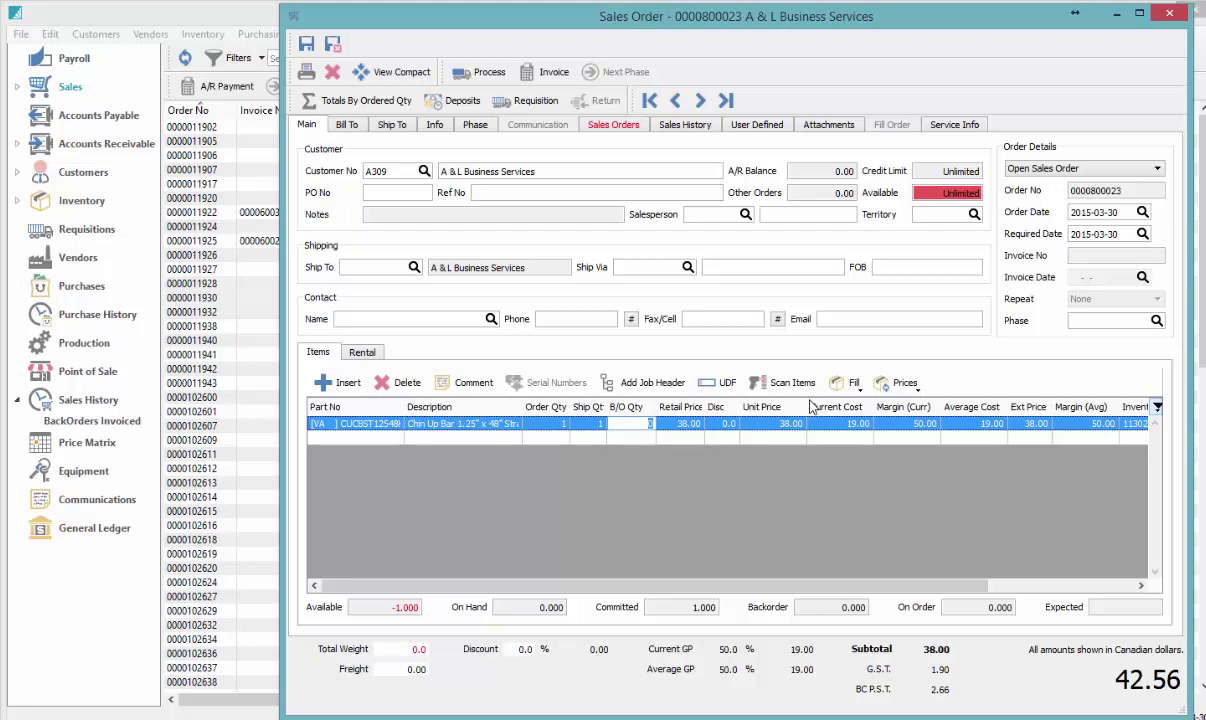
Step: Invoice the order with full payment by Cash and Cheque Receipts
key("ctrl+i")
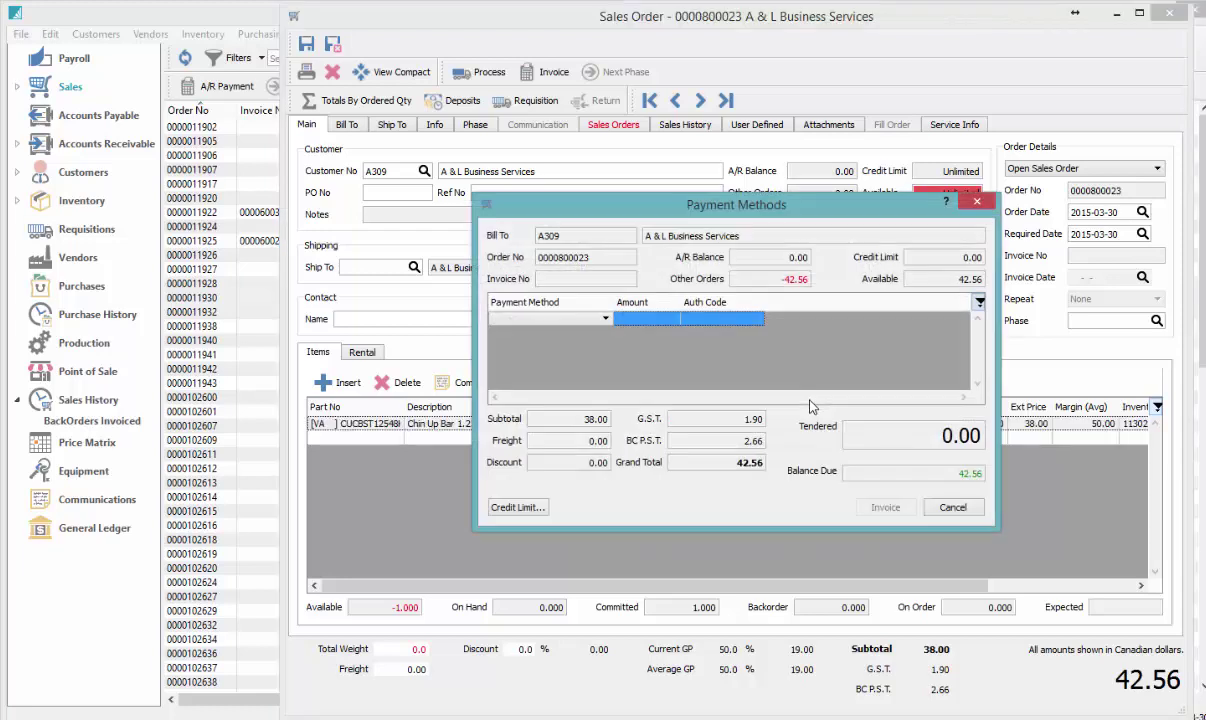
key("Tab")
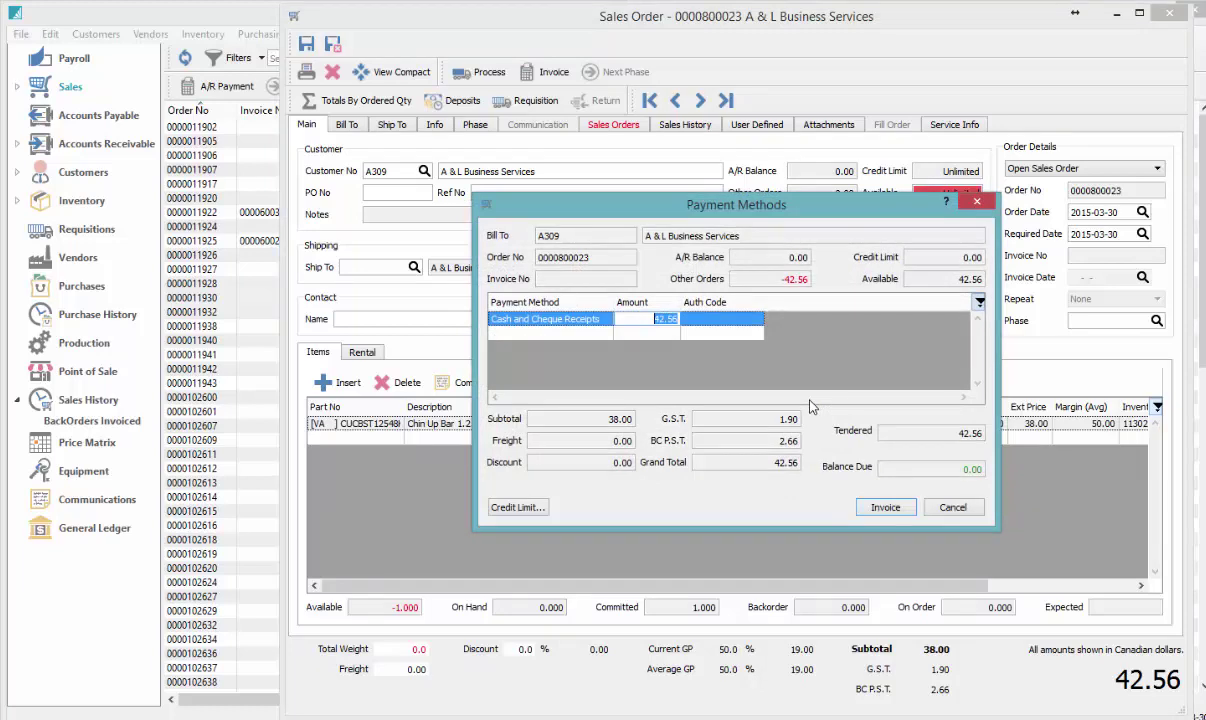
left_click(878, 510)
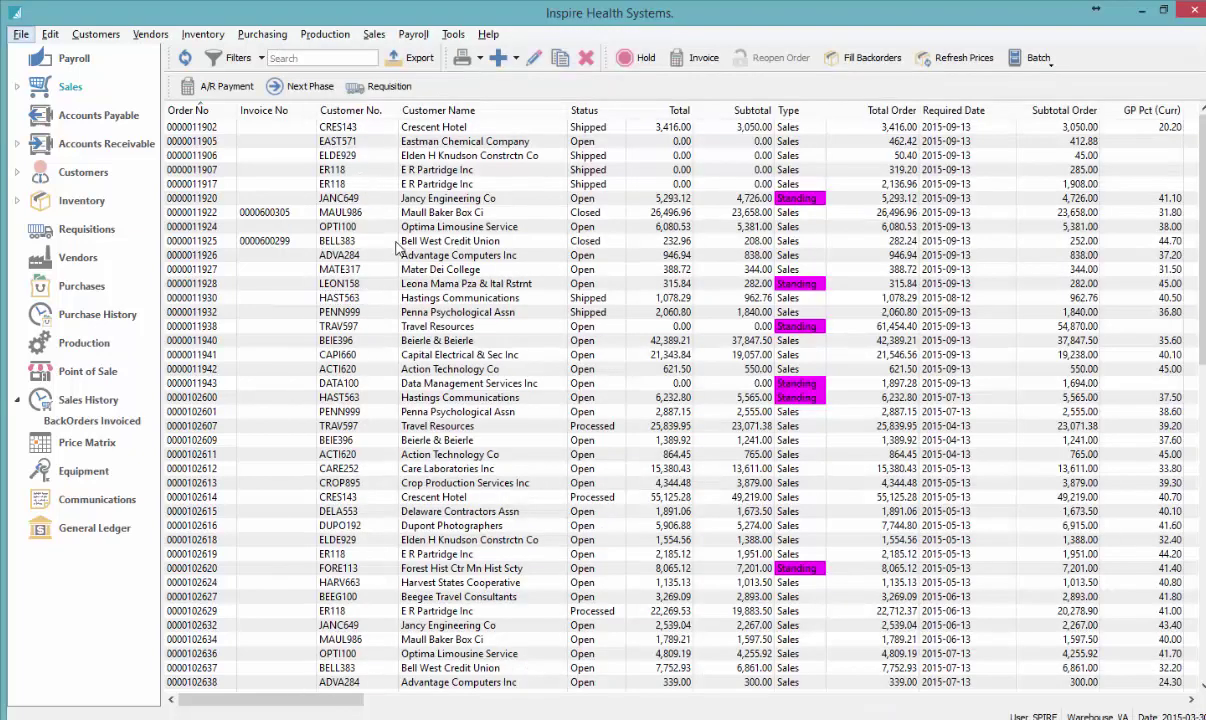
Step: View the closed Bell West Credit Union sales order, move on to the following order and return to the sales order list
double_click(380, 240)
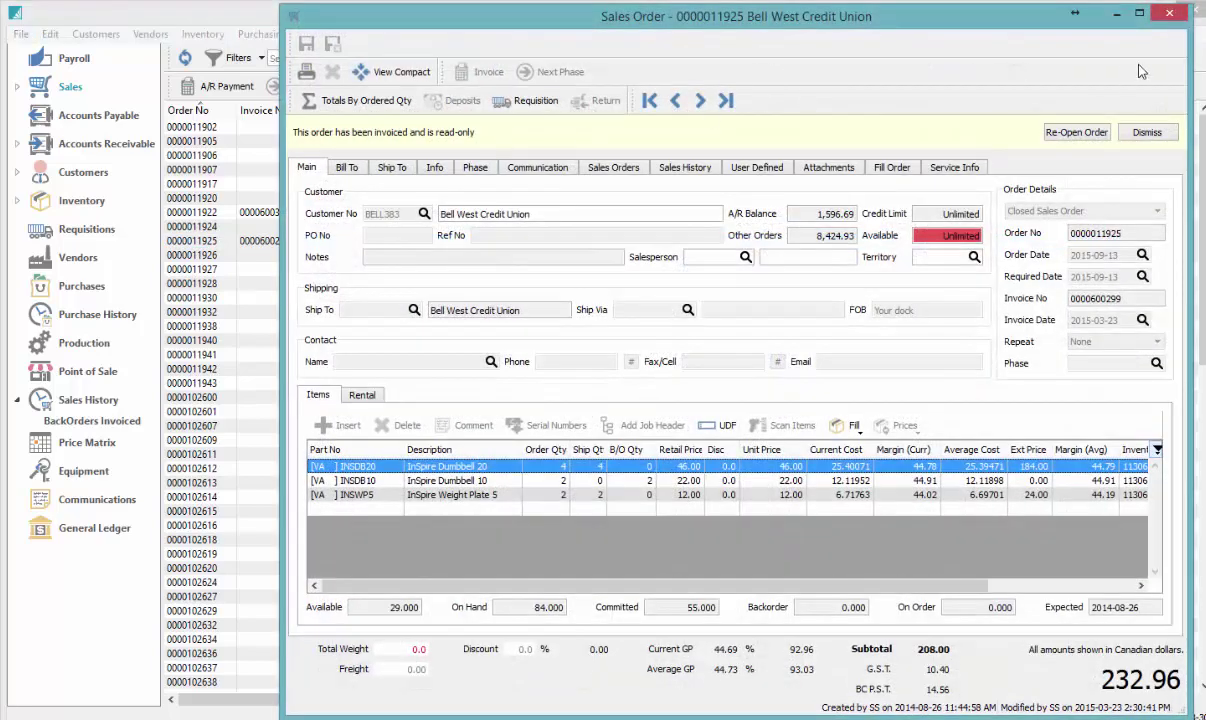
left_click(697, 102)
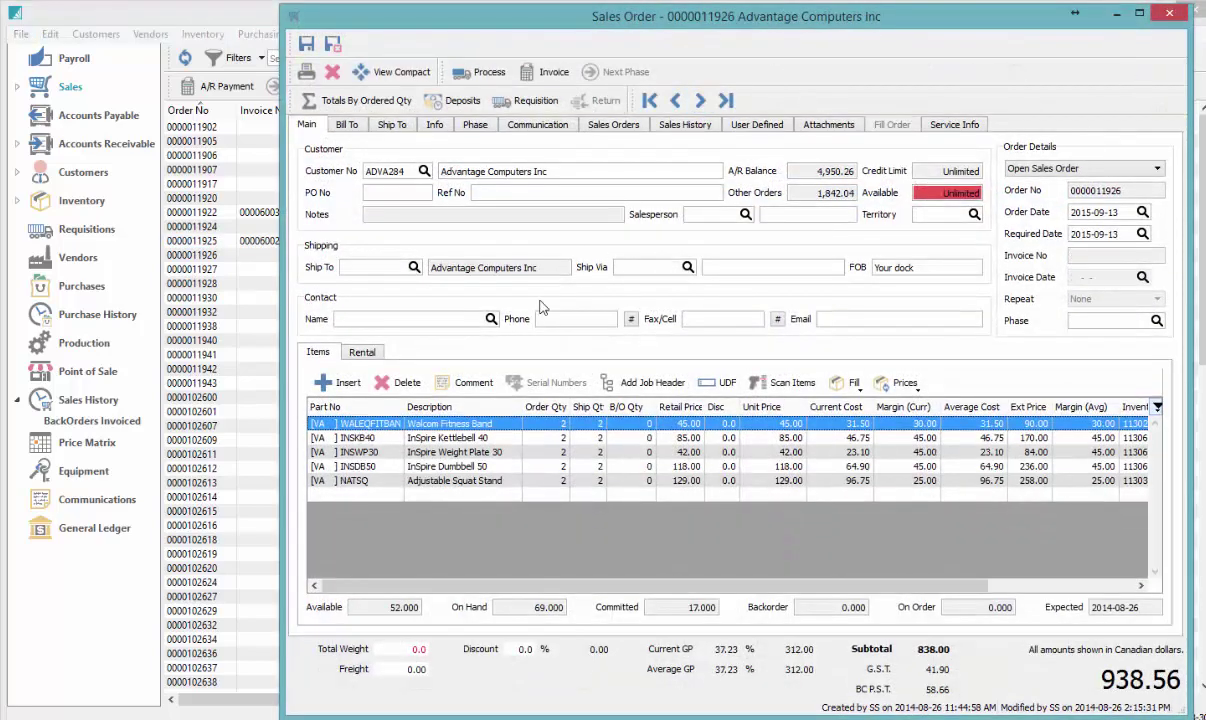
key("Escape")
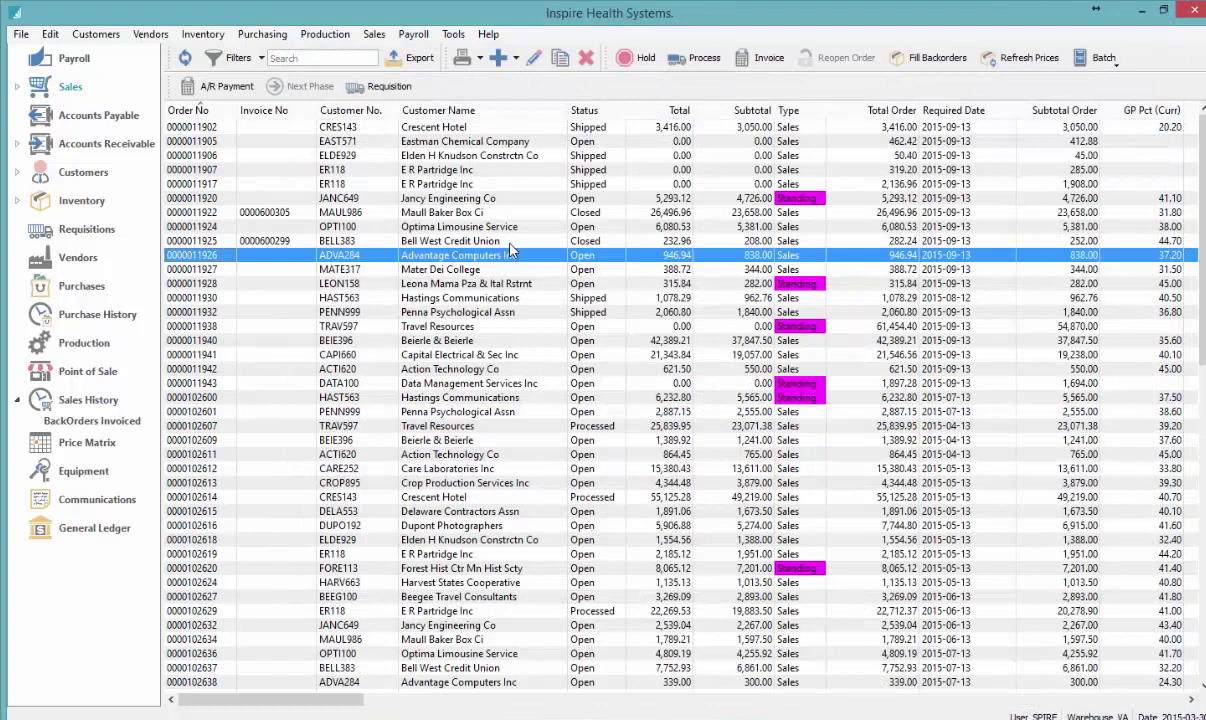
Step: Set the InSpire Dumbbell 50 order quantity to 1 in the Advantage Computers Inc sales order, and close the order without saving
double_click(515, 262)
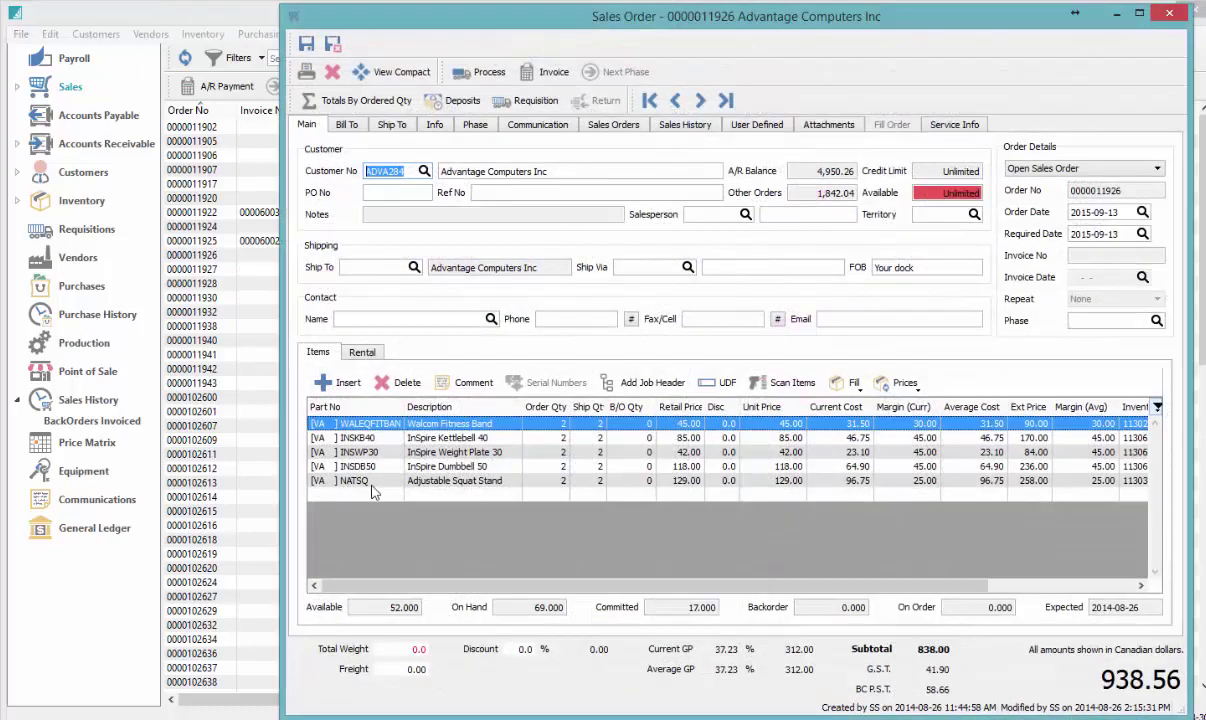
left_click(562, 466)
key("Tab")
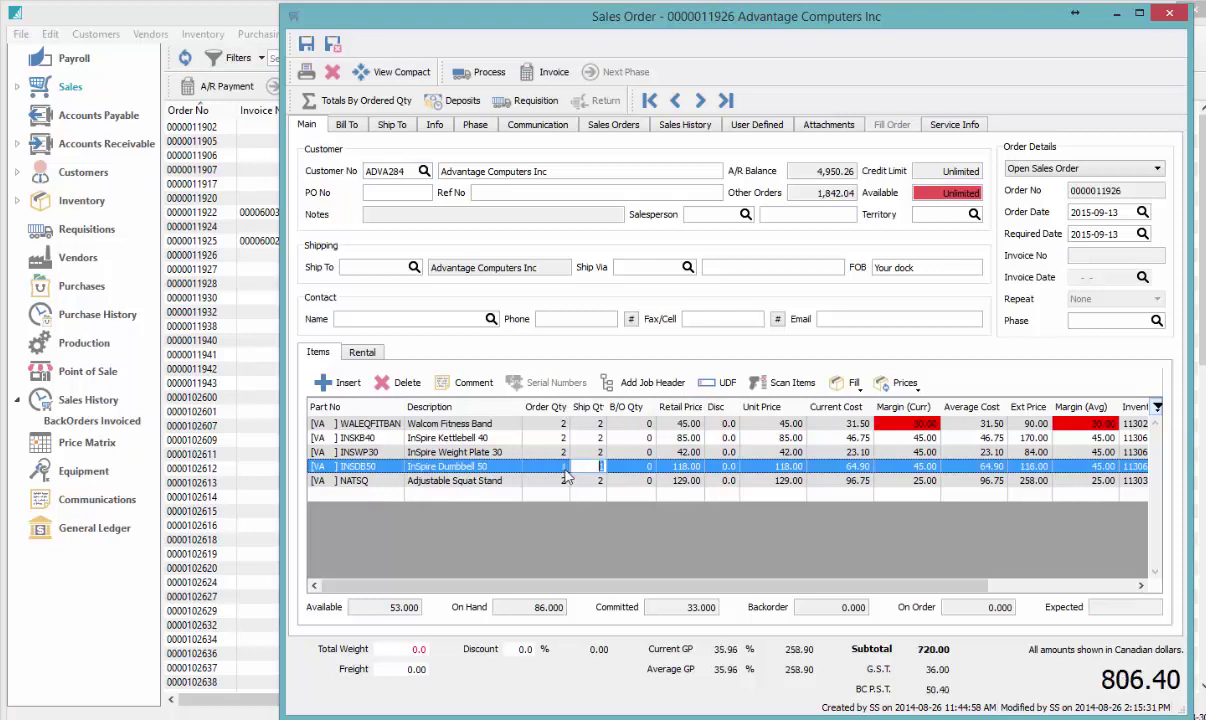
key("Escape")
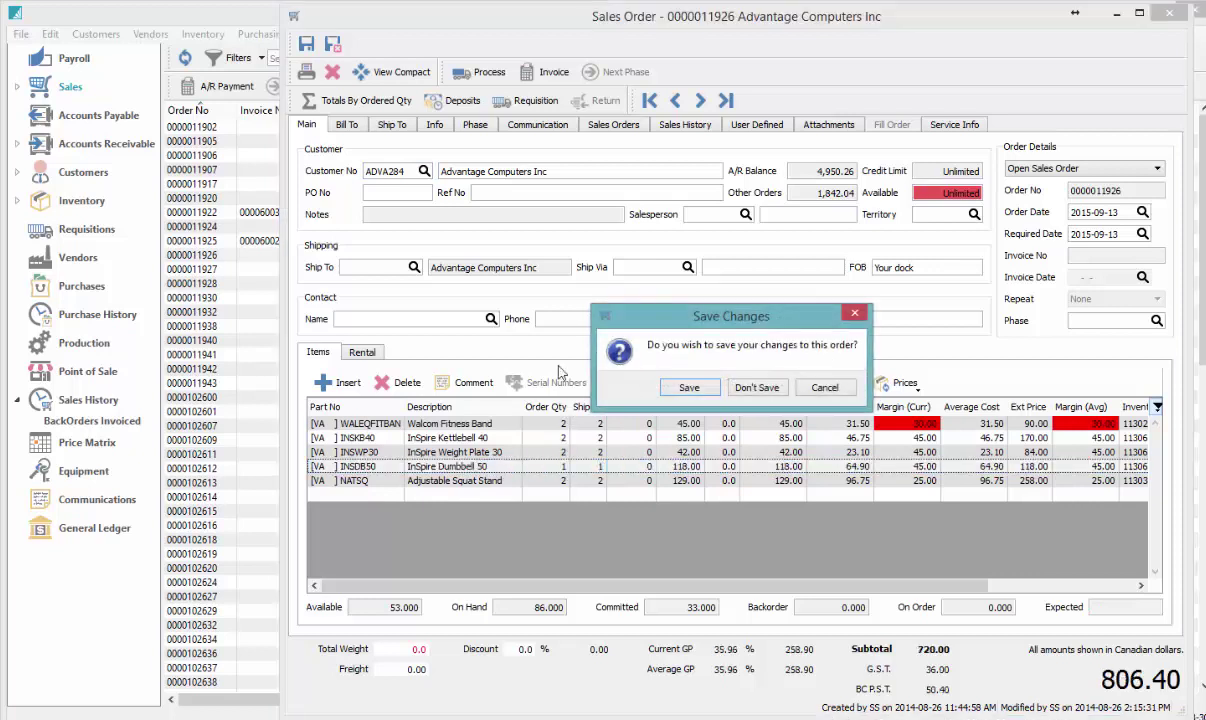
left_click(761, 393)
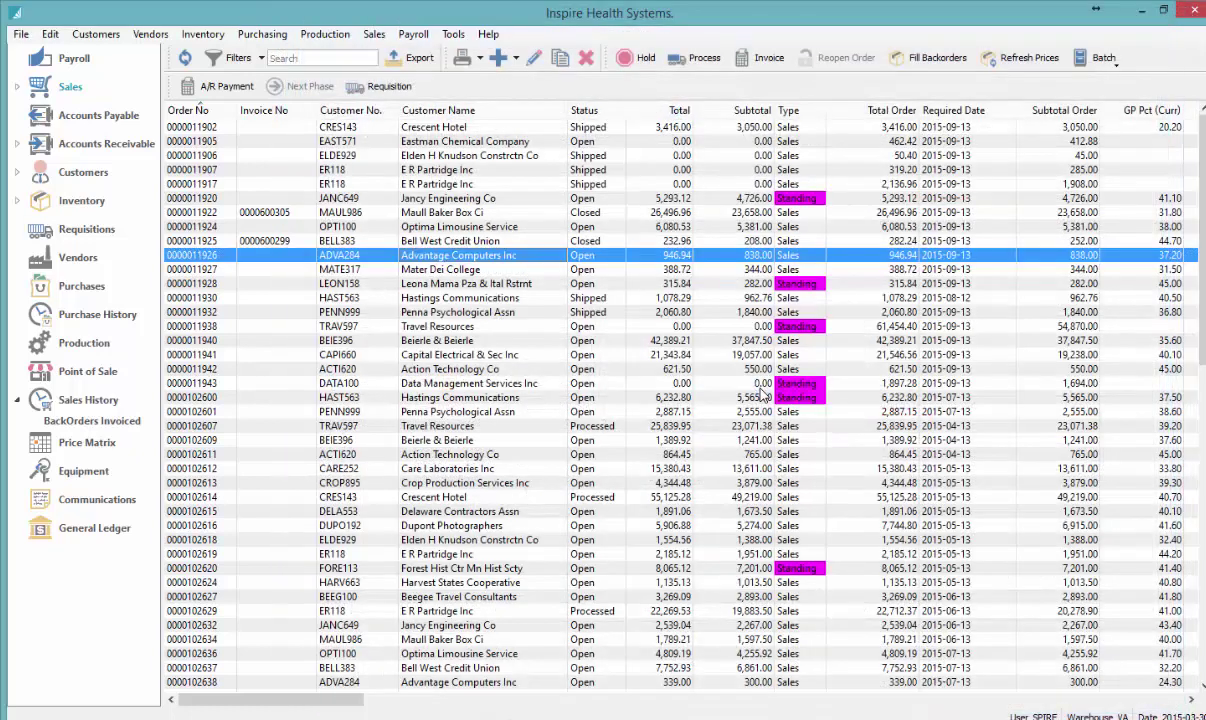
Step: Open the Walcom Equipment Ltd purchase order dated 2015-03-14 from the purchase orders list and go to its blank item line
key("alt")
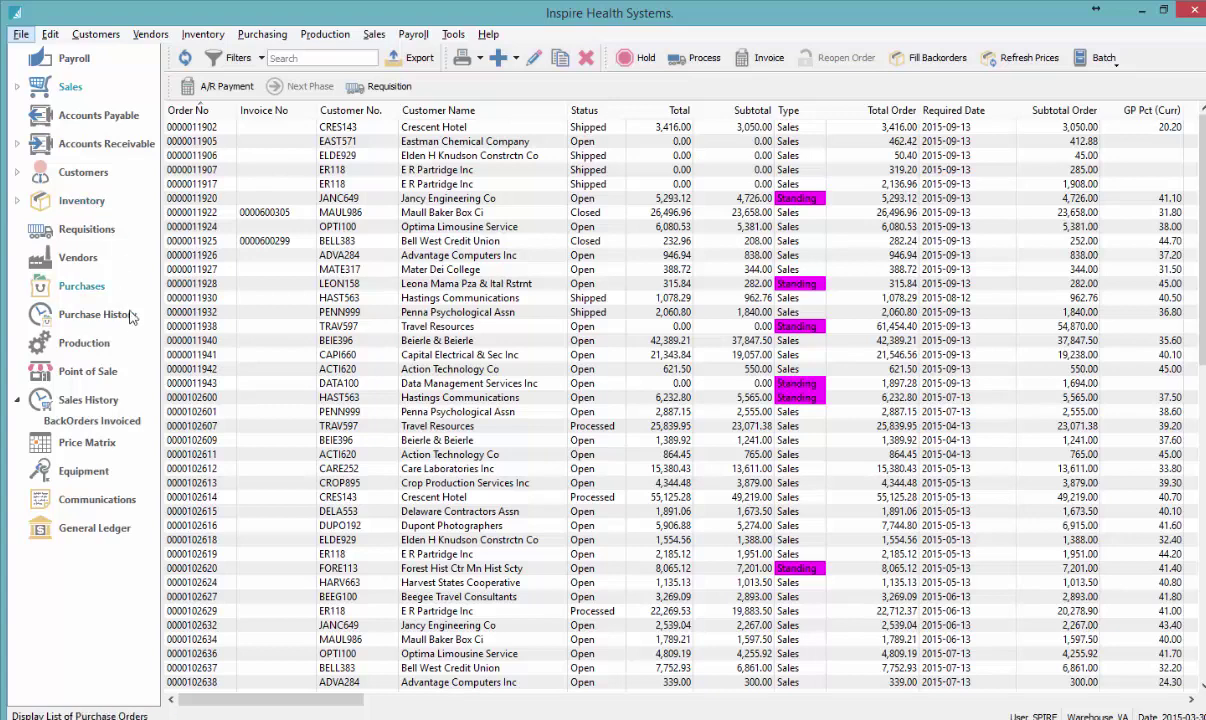
left_click(86, 285)
left_click(364, 199)
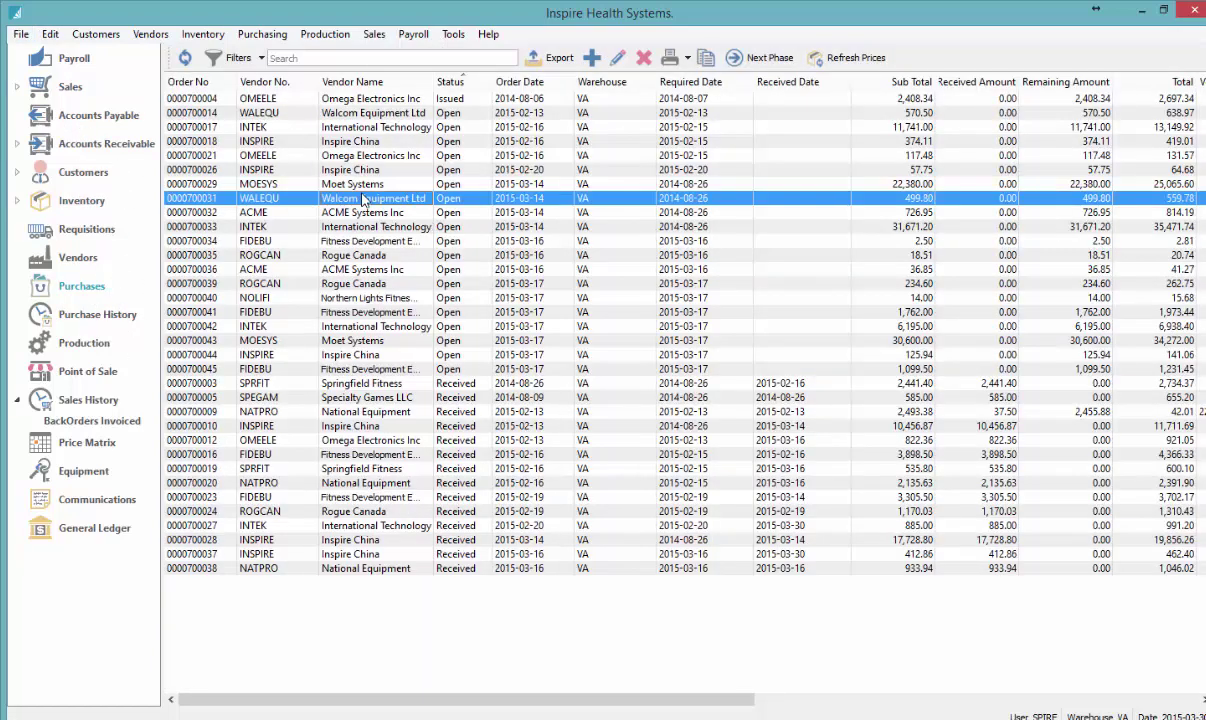
double_click(364, 199)
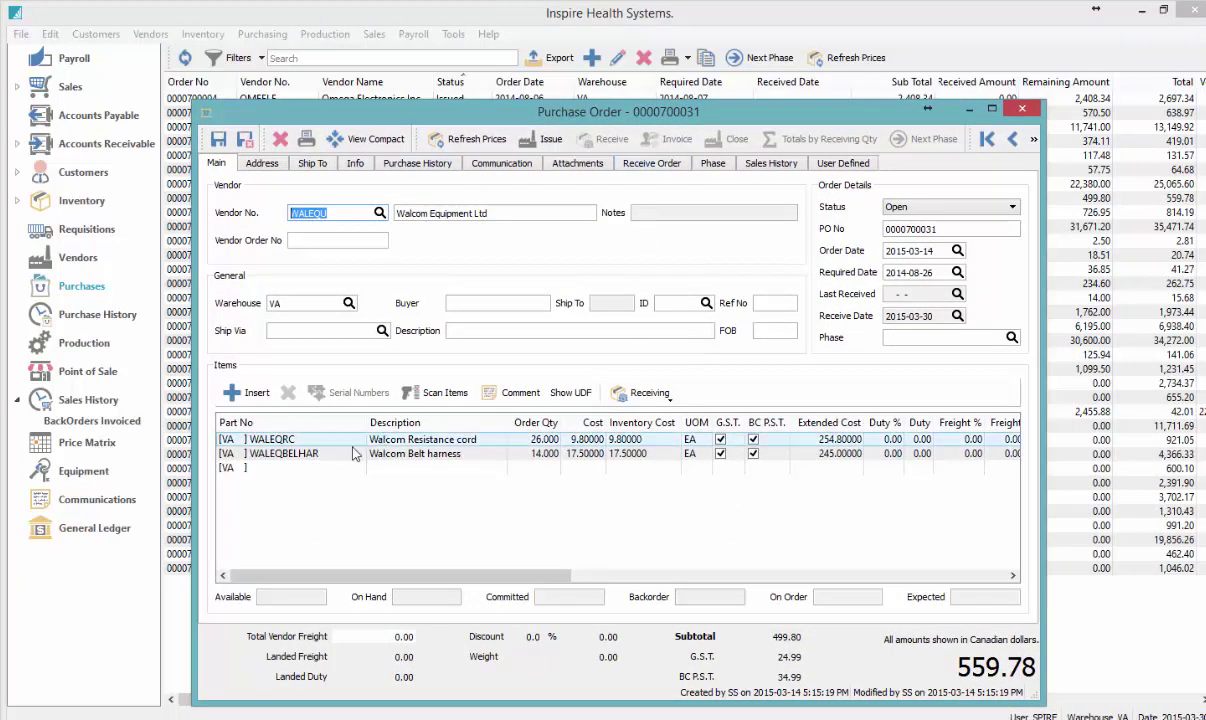
left_click(290, 467)
Step: Go to the inventory list and select the Cross Box Half Rack Safety Spotter Arms part
left_click(316, 241)
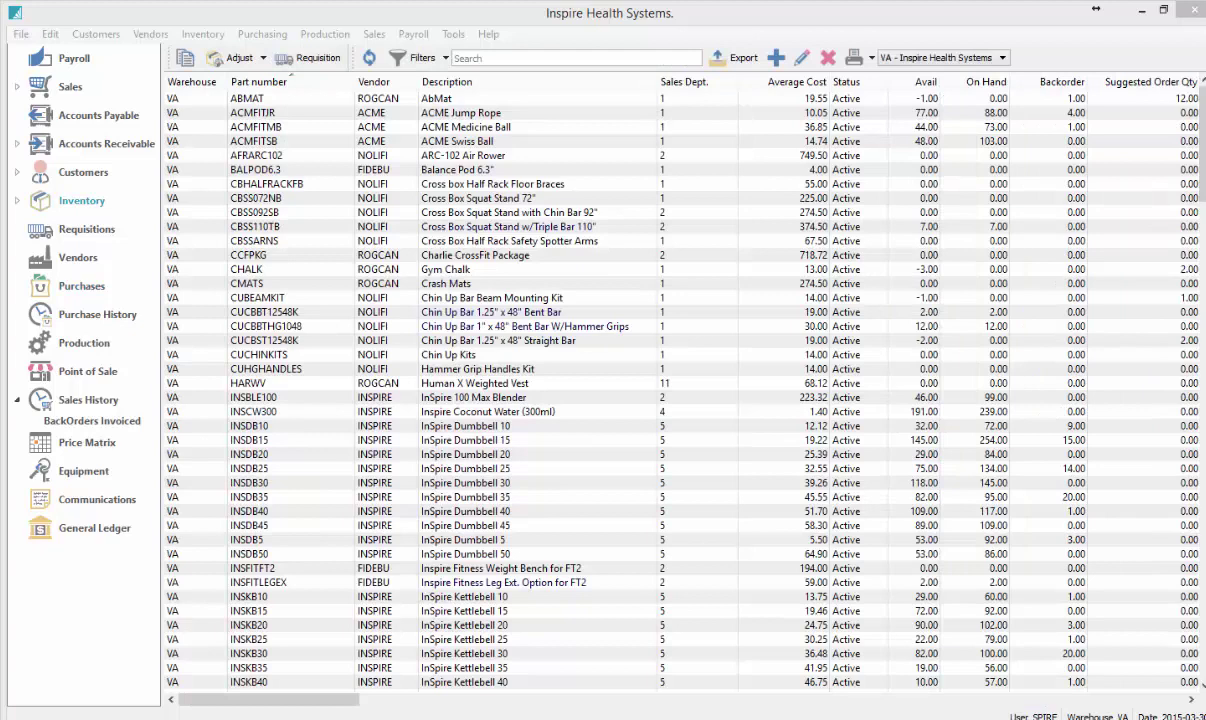
left_click(436, 243)
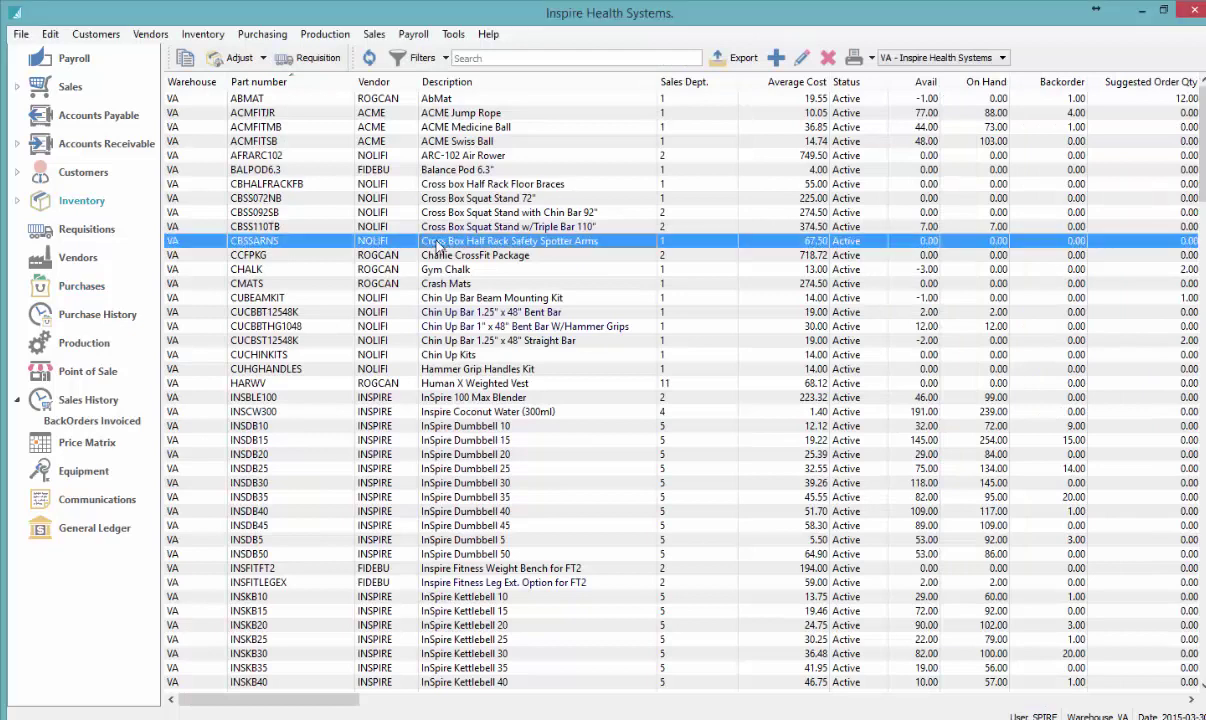